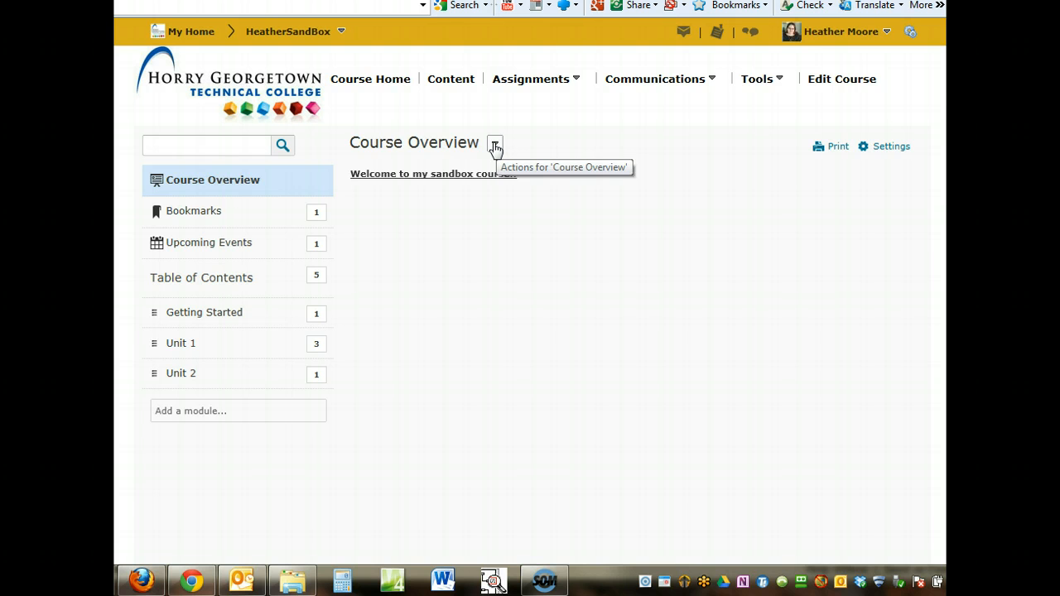
click(495, 147)
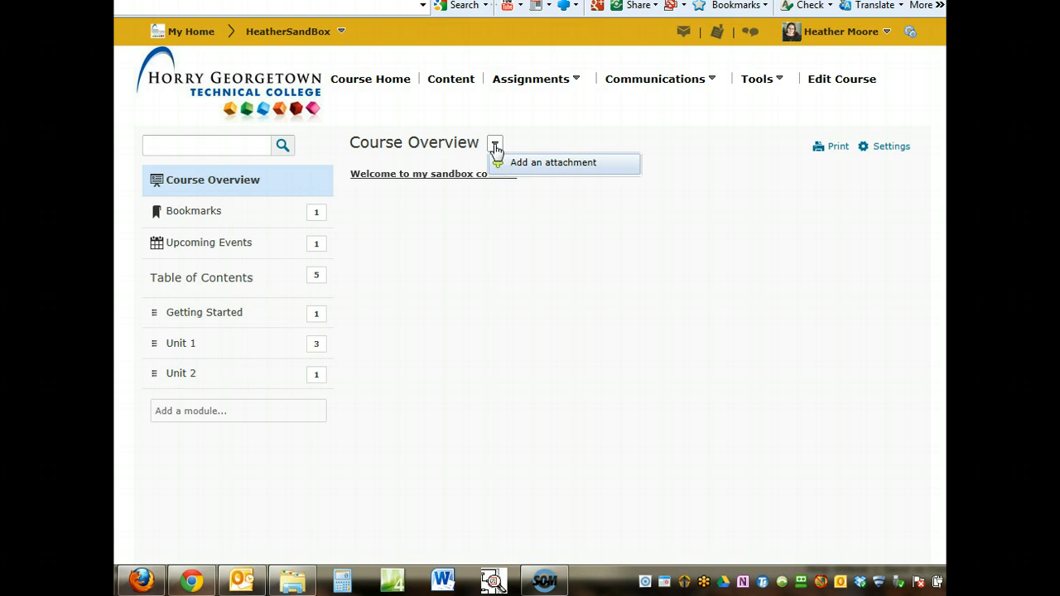
click(530, 200)
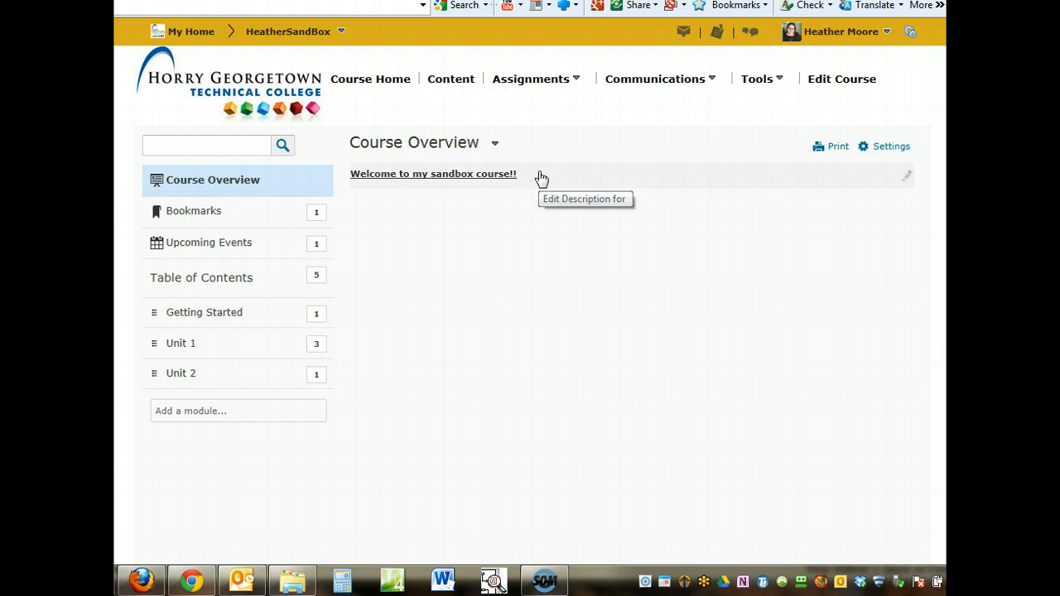
Step: Open the Course Overview description for editing and start a new line below the welcome text
click(539, 177)
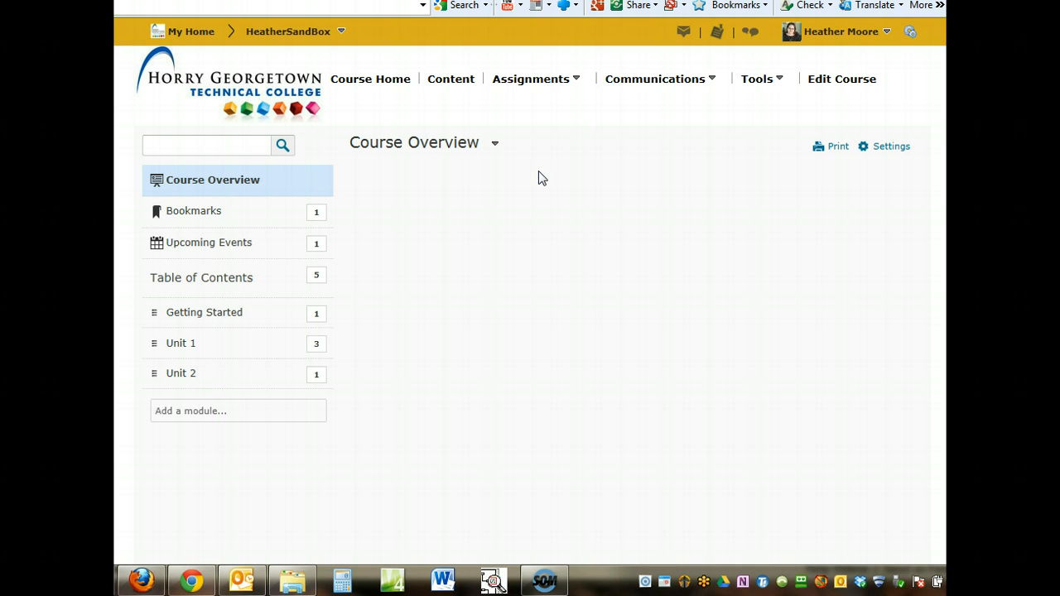
click(538, 240)
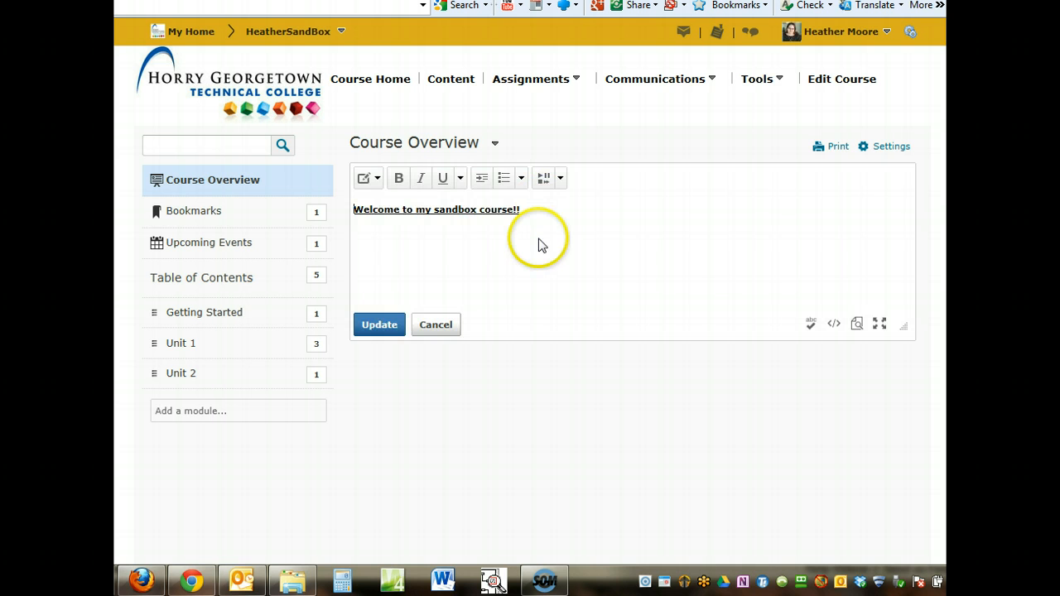
click(542, 241)
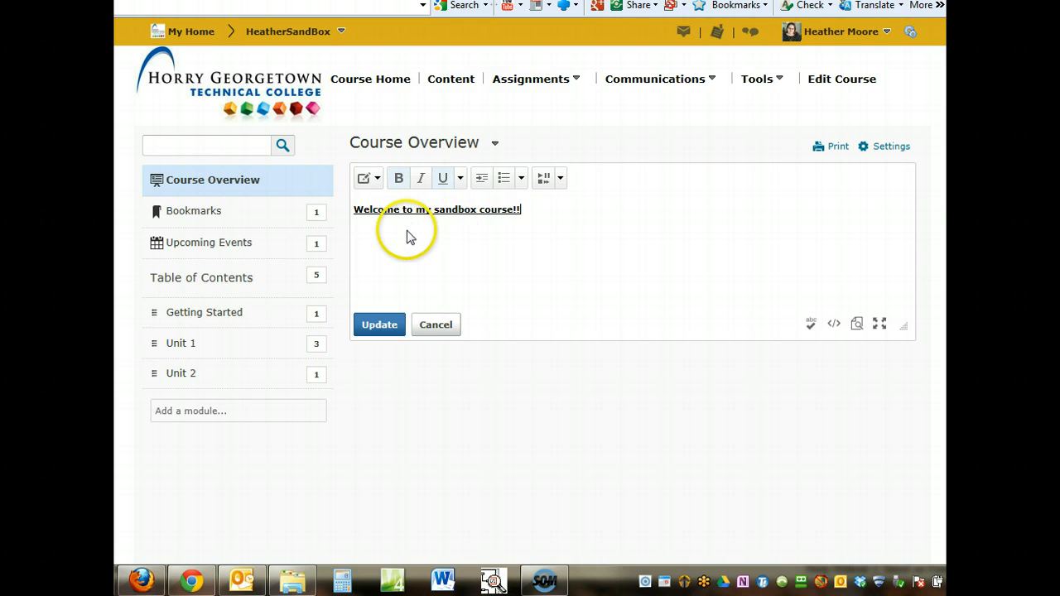
drag(523, 208, 354, 207)
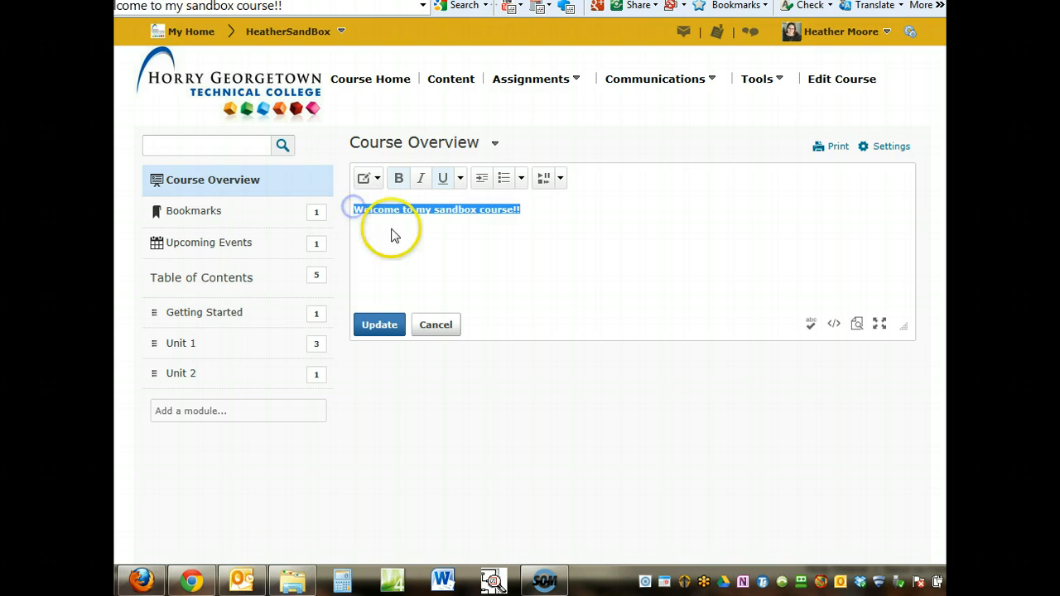
click(538, 239)
click(548, 211)
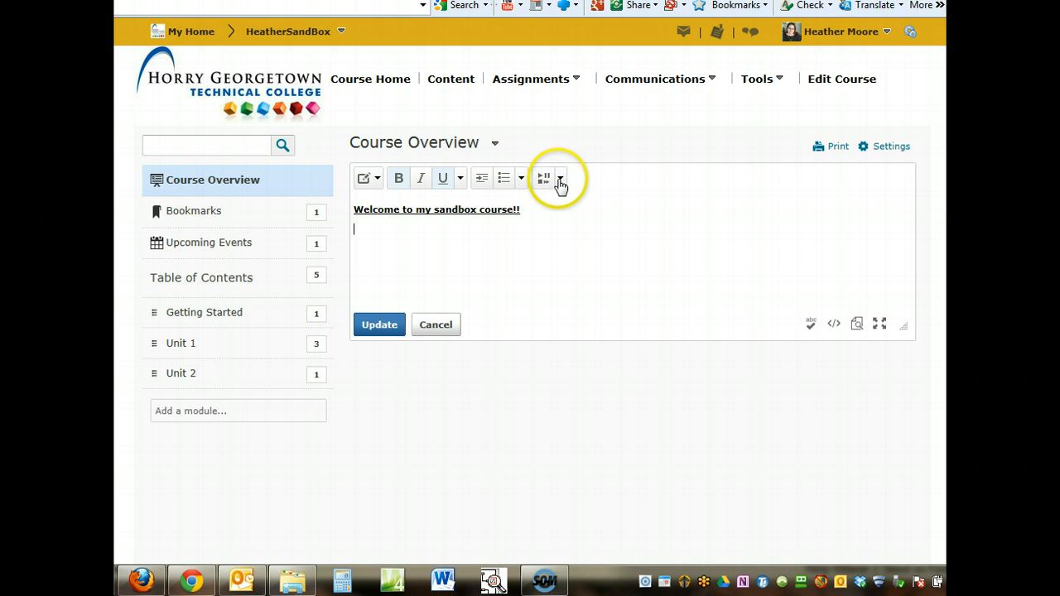
Step: Upload Learning_Suite_10_Features_Guide.pdf from the computer through Insert Stuff, storing it in the default course location
click(560, 180)
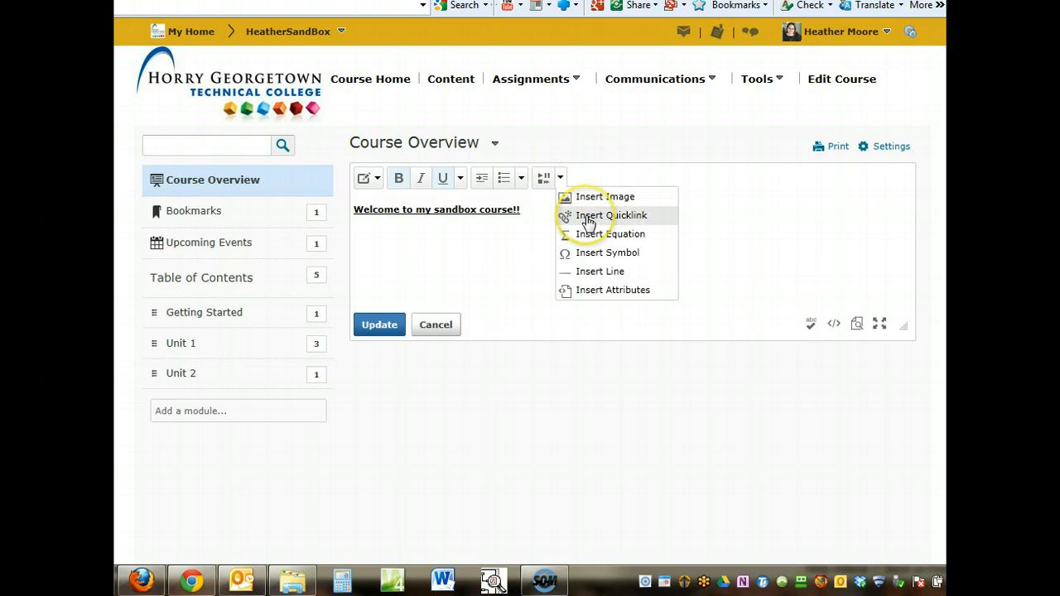
click(542, 179)
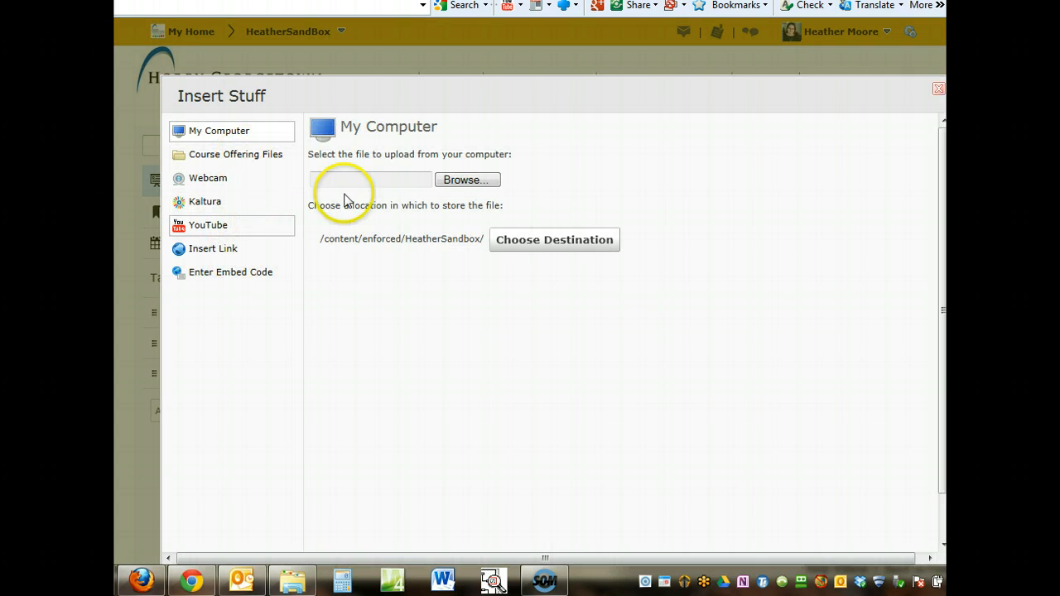
click(252, 160)
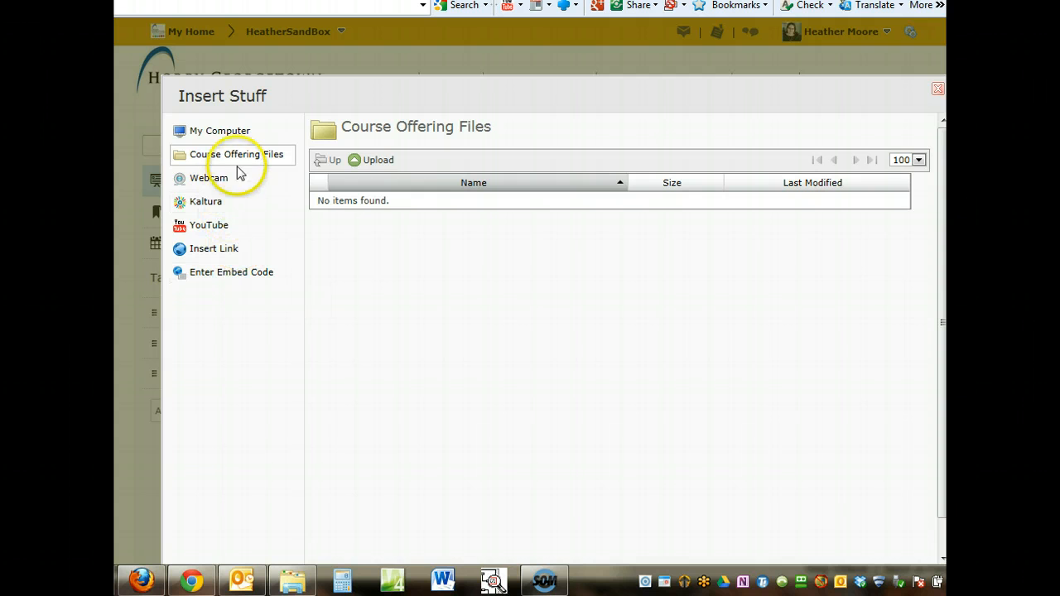
click(241, 132)
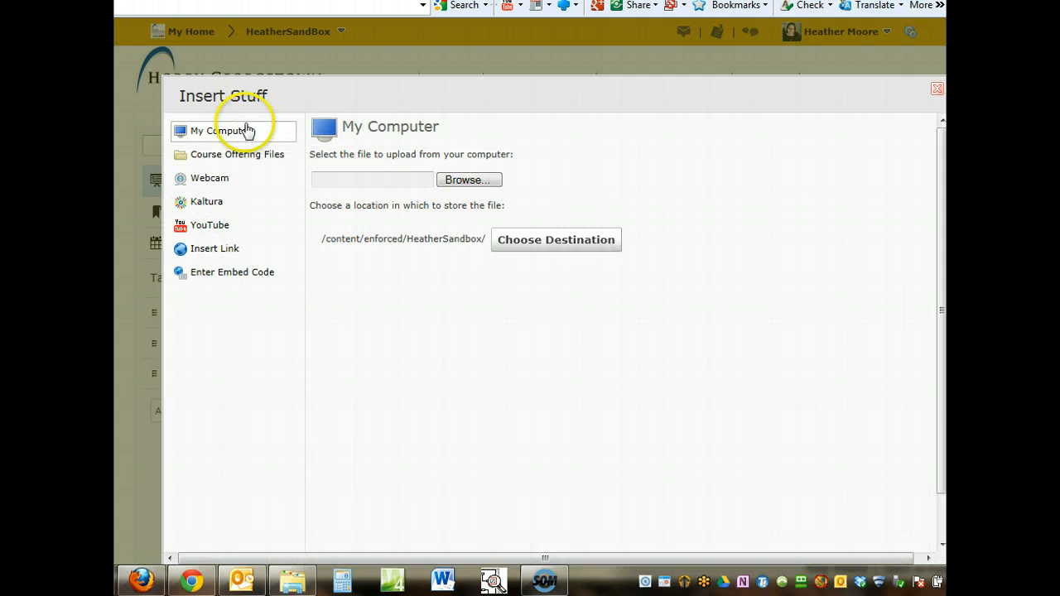
click(474, 182)
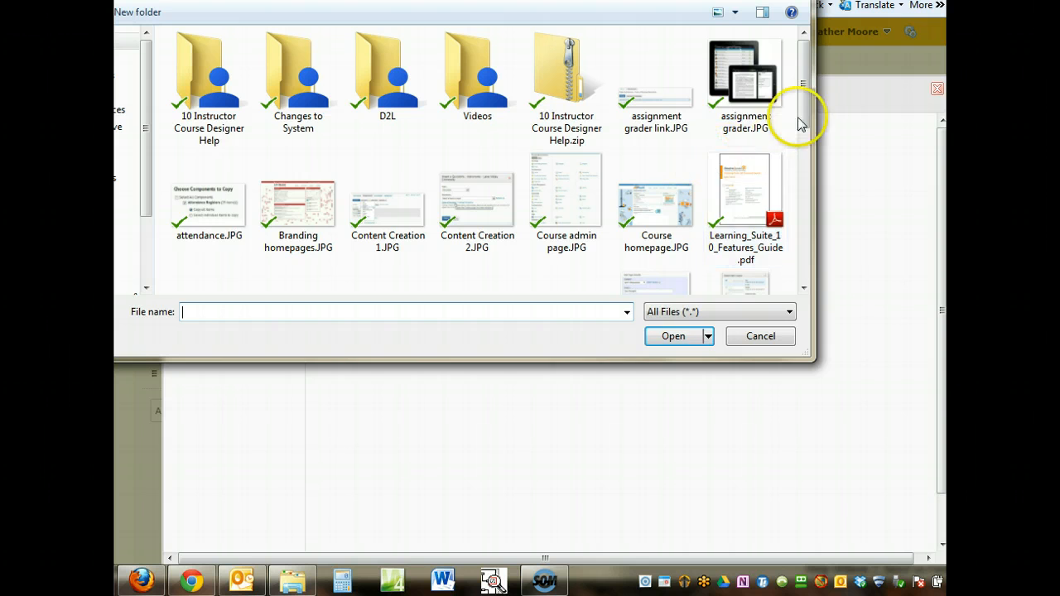
double_click(769, 222)
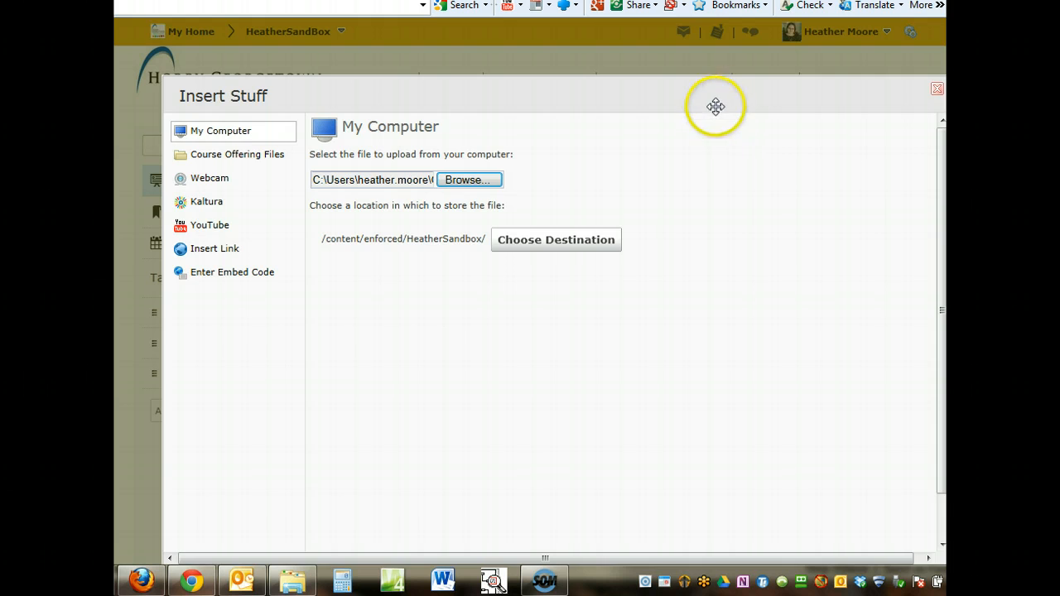
drag(715, 107, 705, 62)
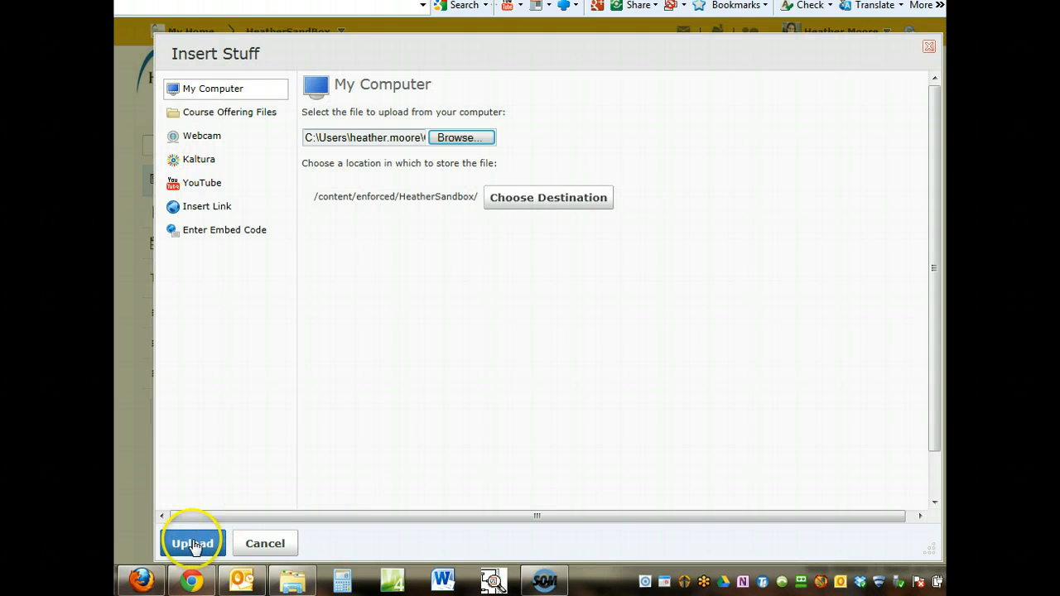
click(194, 546)
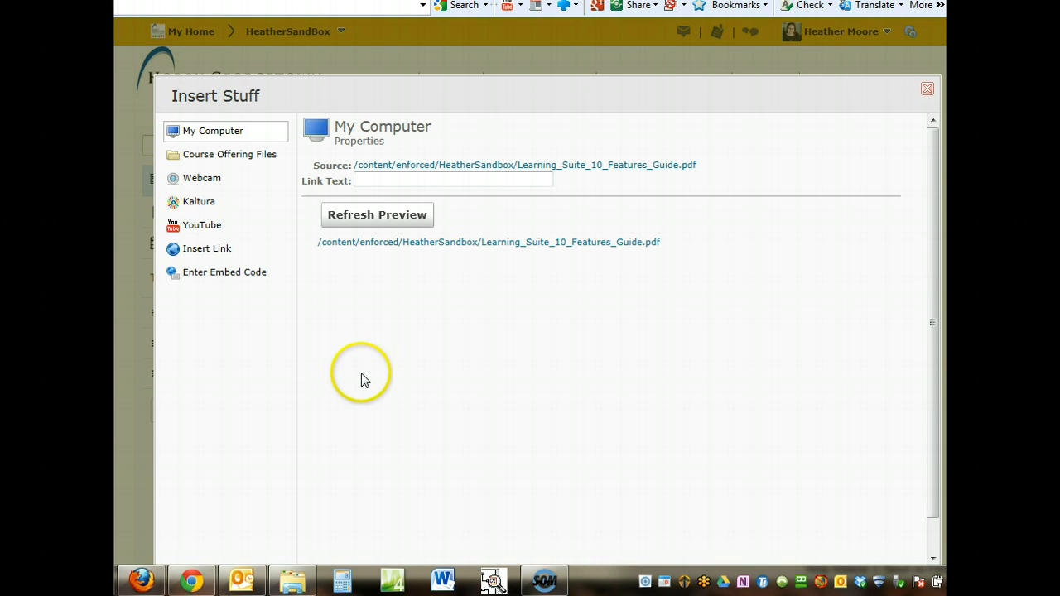
Step: Set the uploaded PDF's link text to "Open me first!!" and insert the link into the description
click(411, 180)
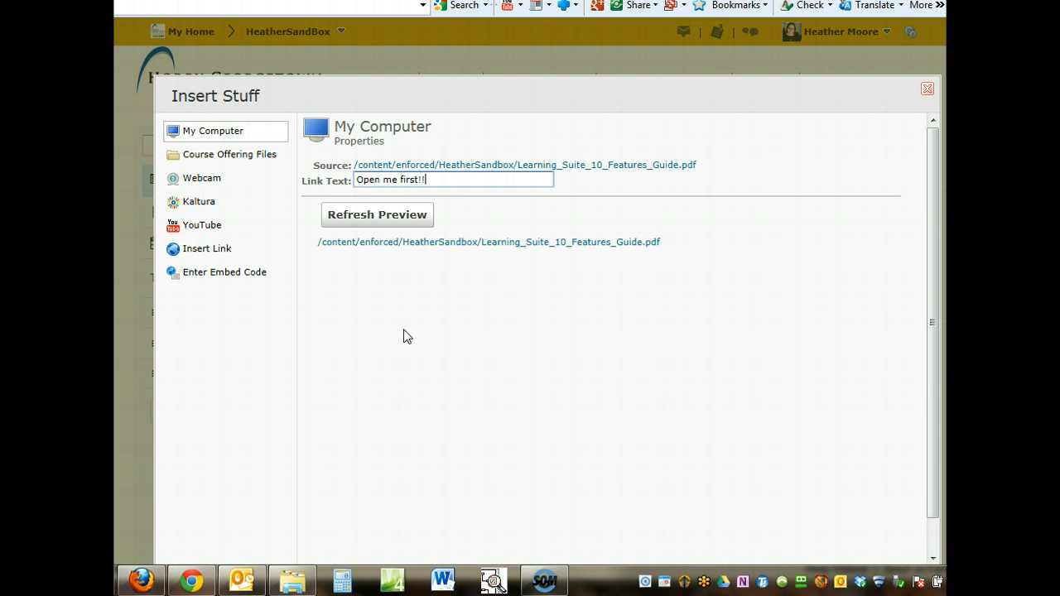
key(BackSpace)
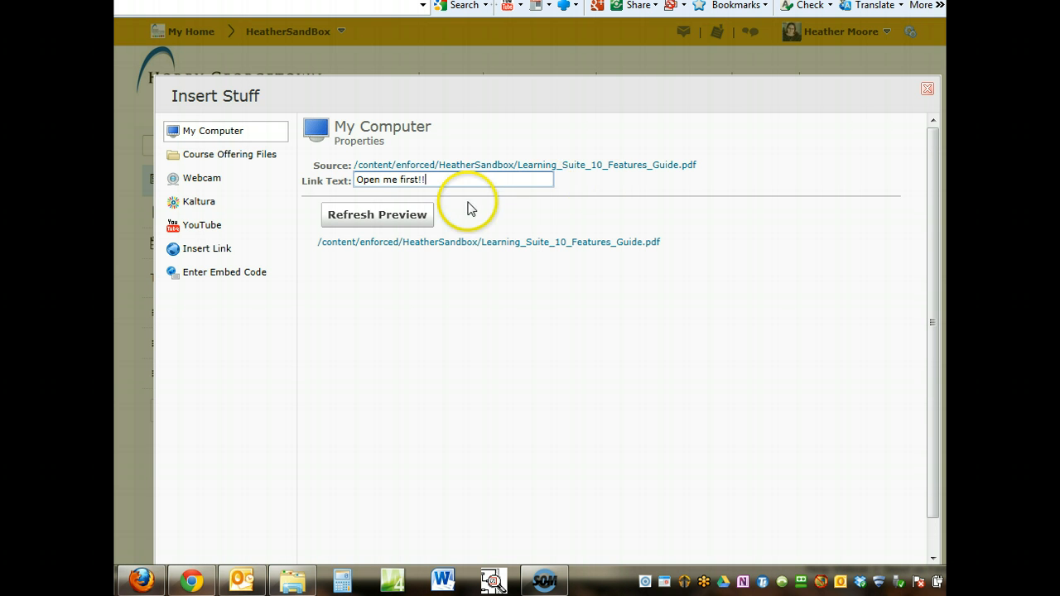
drag(454, 183, 315, 187)
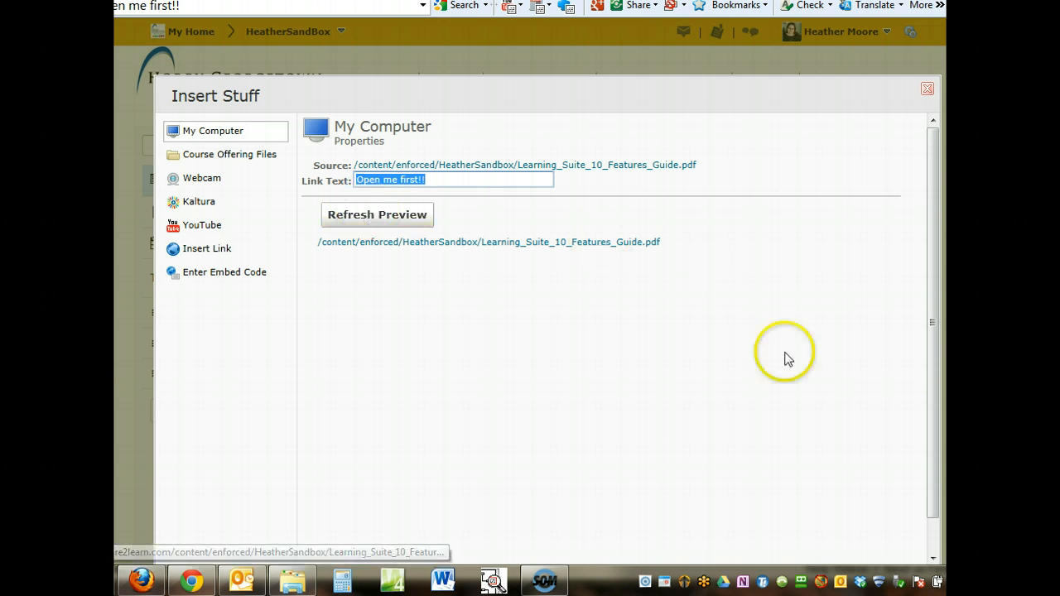
scroll(525, 254, down, 2)
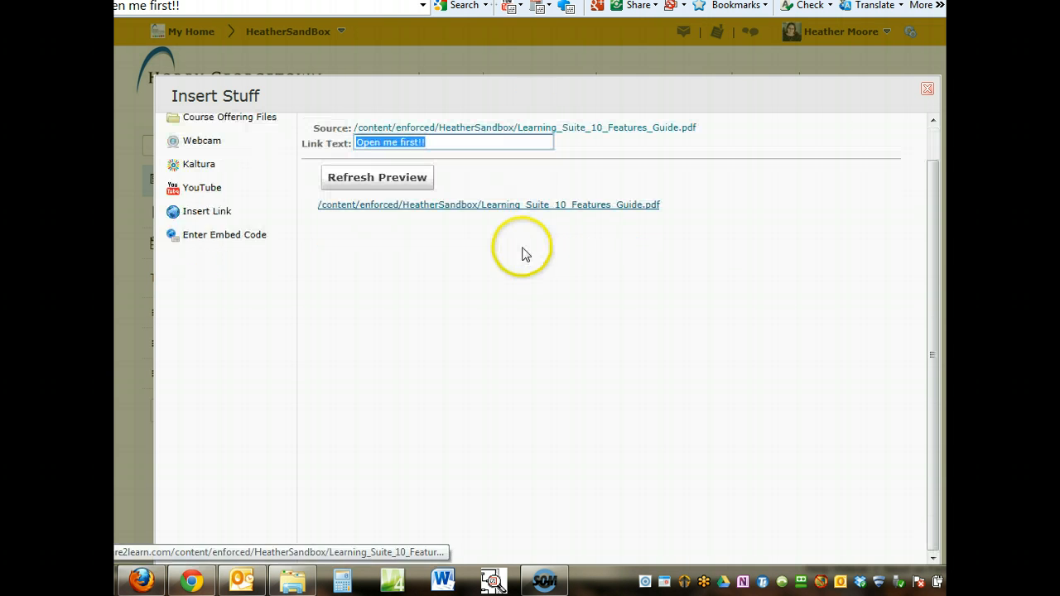
click(207, 549)
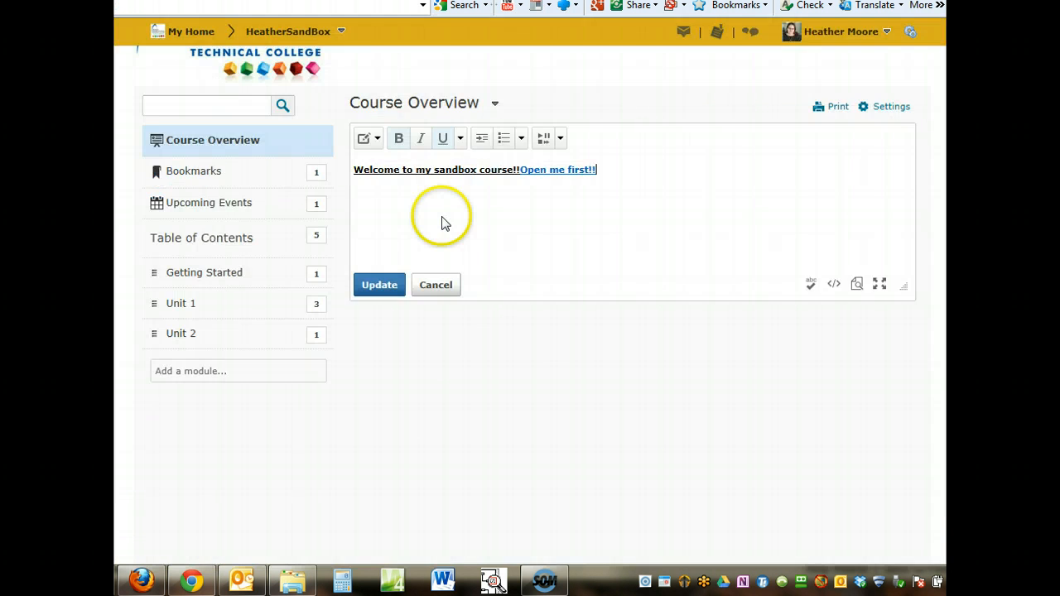
Step: Move the "Open me first!!" link onto its own line below the welcome text
click(520, 170)
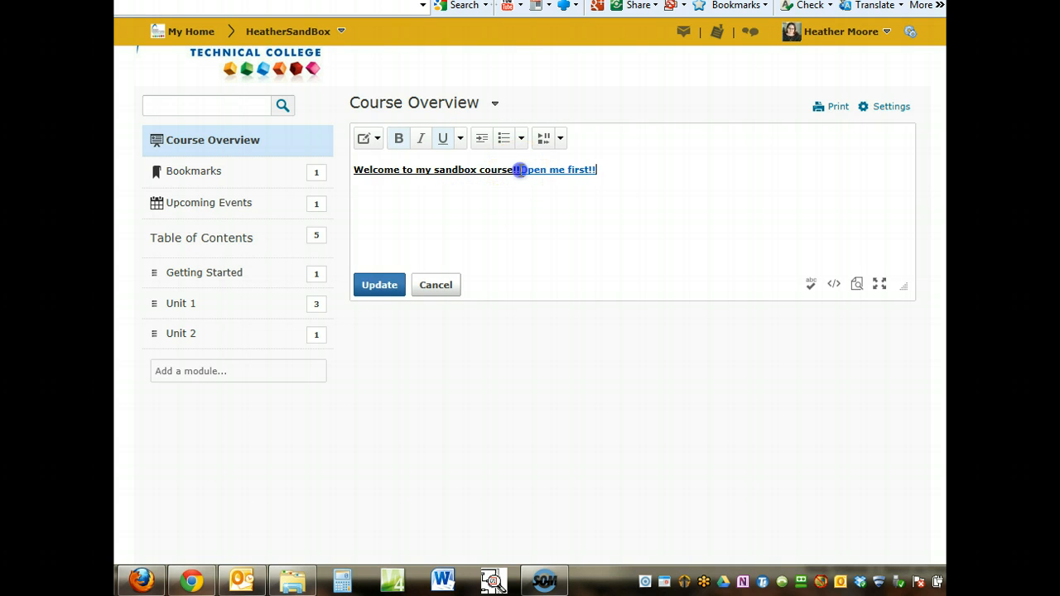
key(Return)
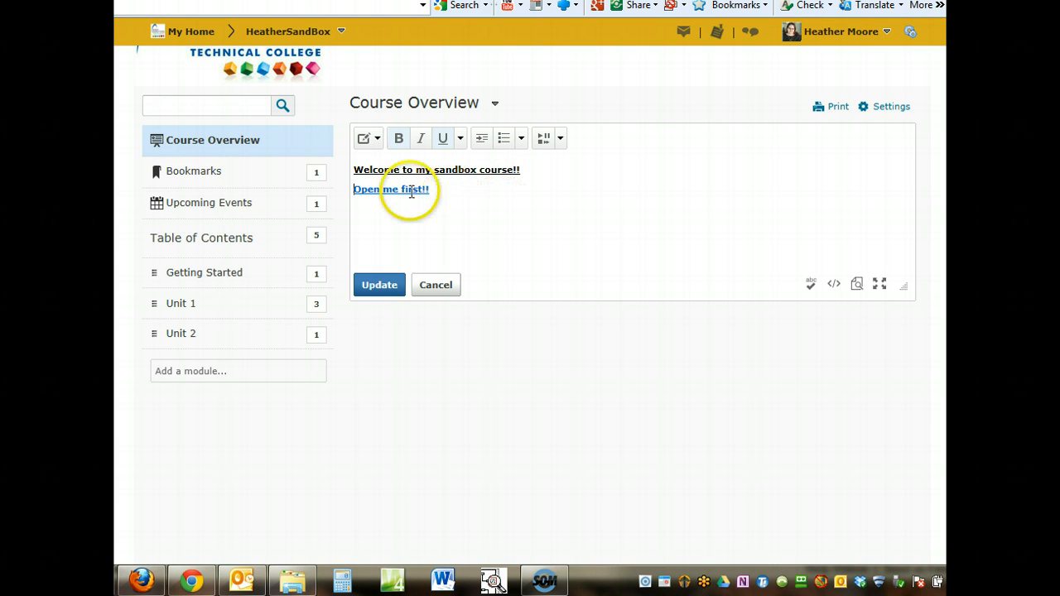
click(448, 191)
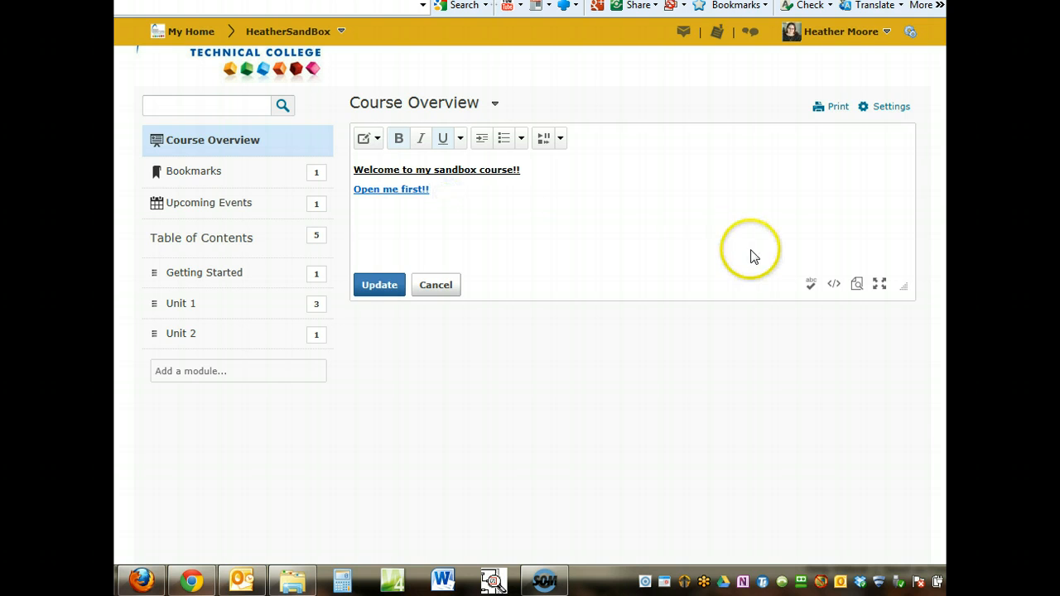
click(372, 142)
click(439, 168)
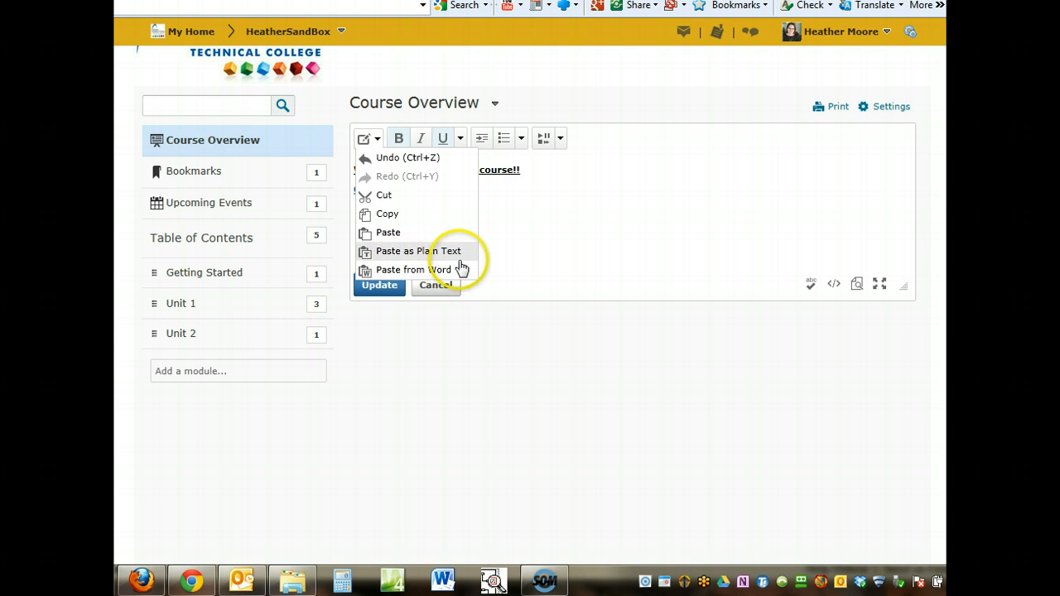
click(533, 244)
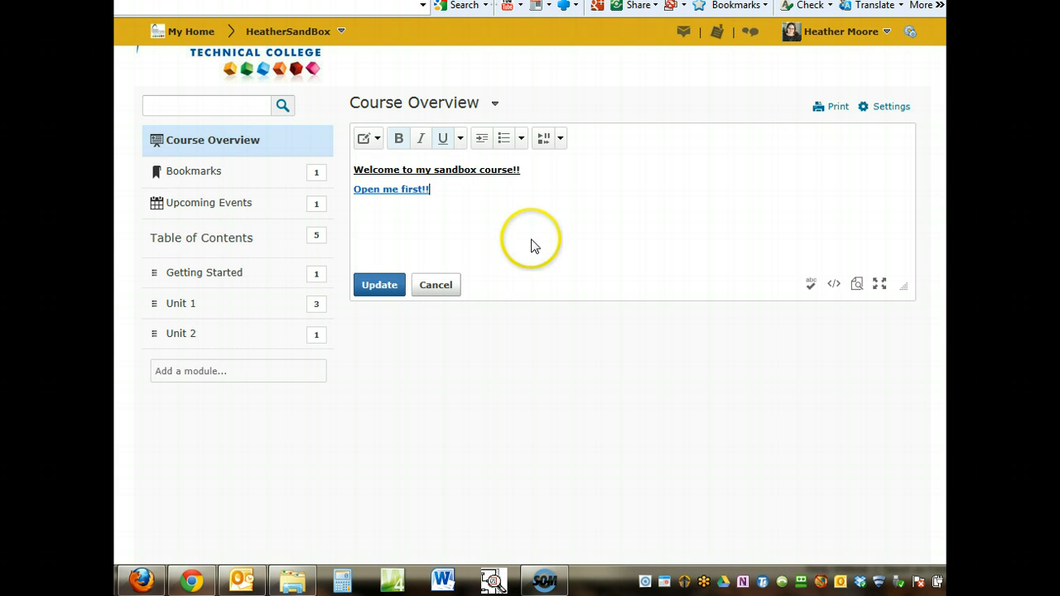
click(460, 139)
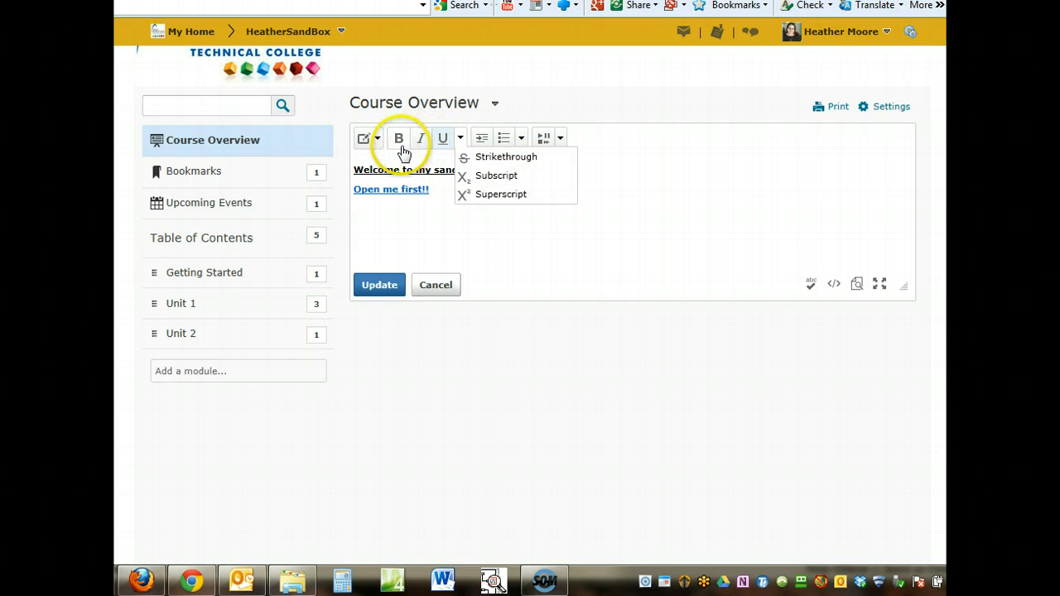
click(506, 236)
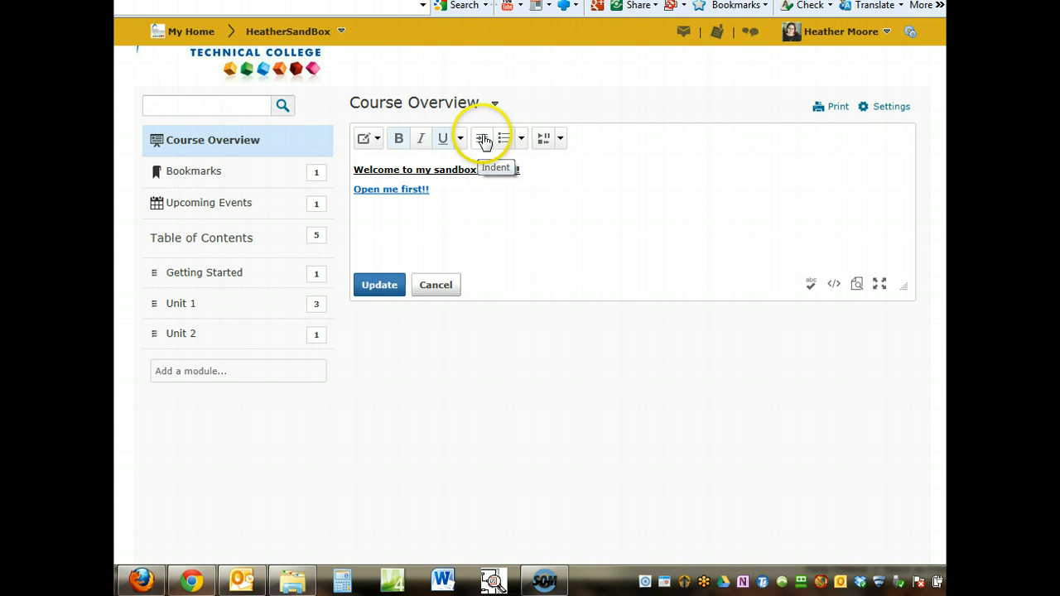
Step: Indent the welcome line and set its text direction to Right to Left
click(355, 170)
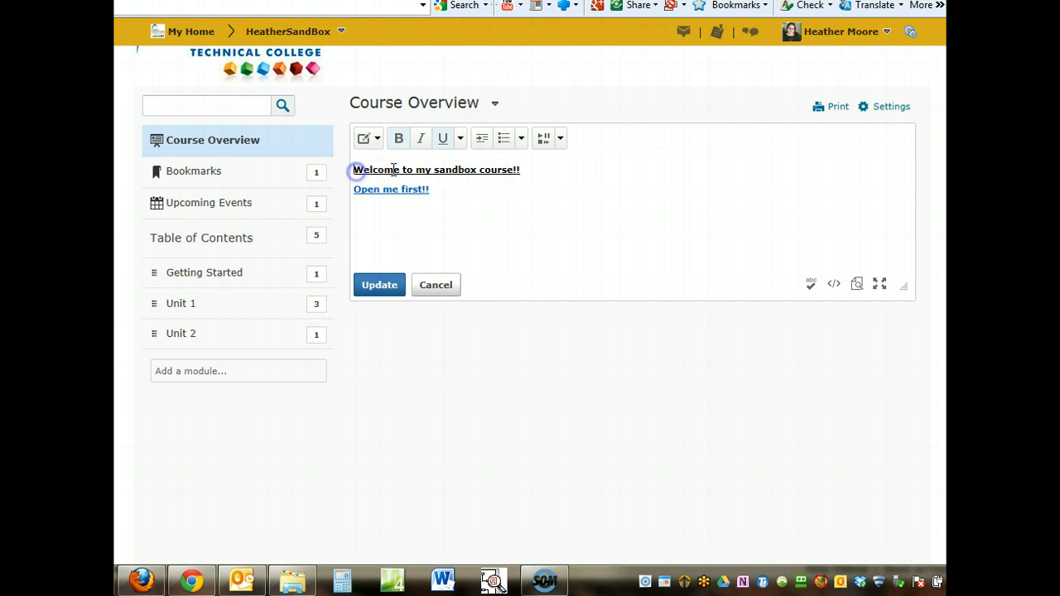
click(481, 138)
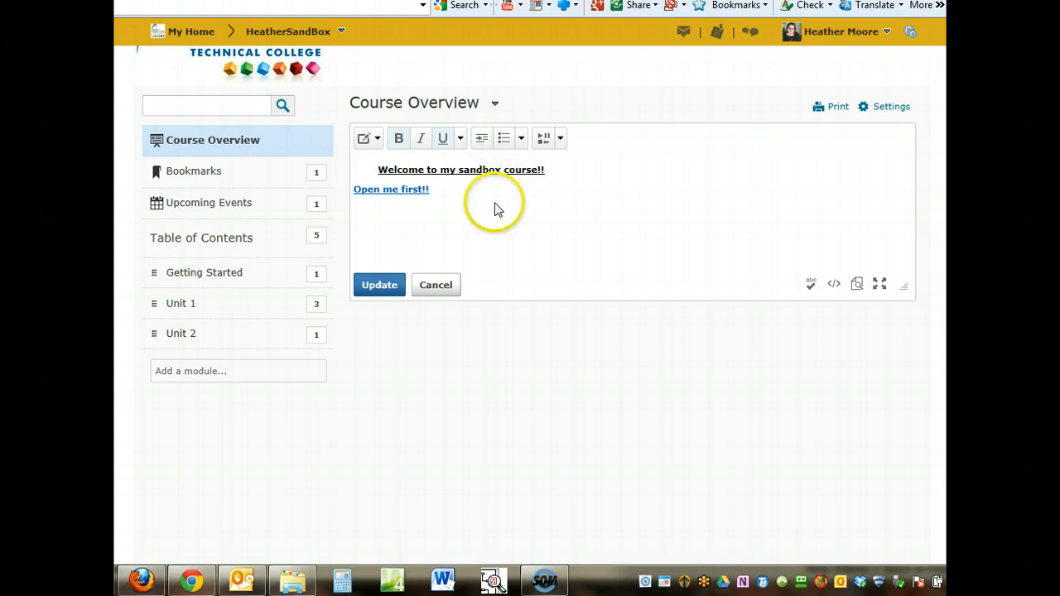
click(522, 138)
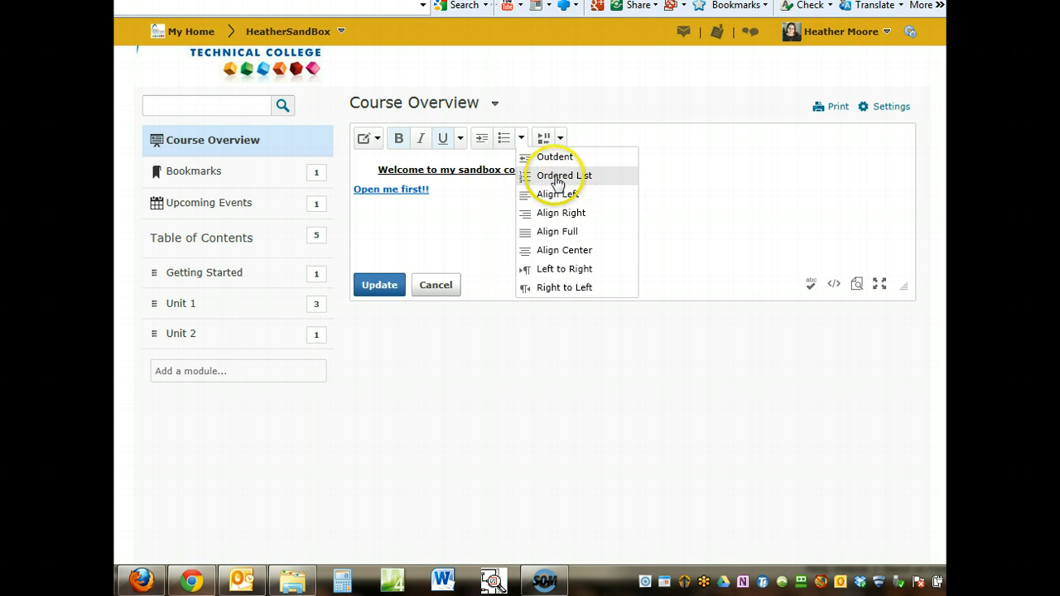
click(566, 287)
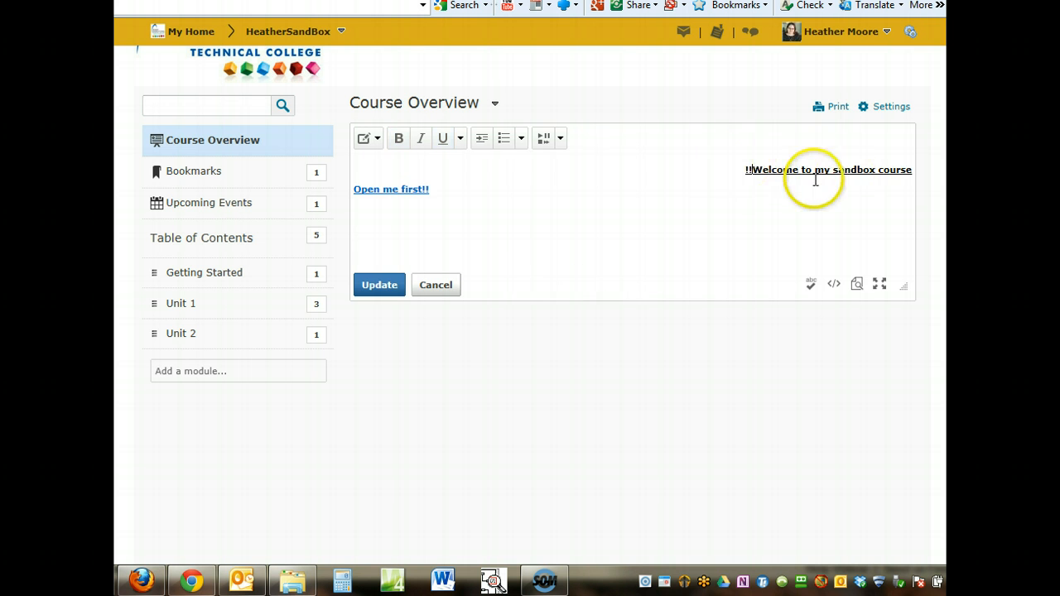
Step: Undo the indent and the right-to-left text direction on the welcome line
click(521, 139)
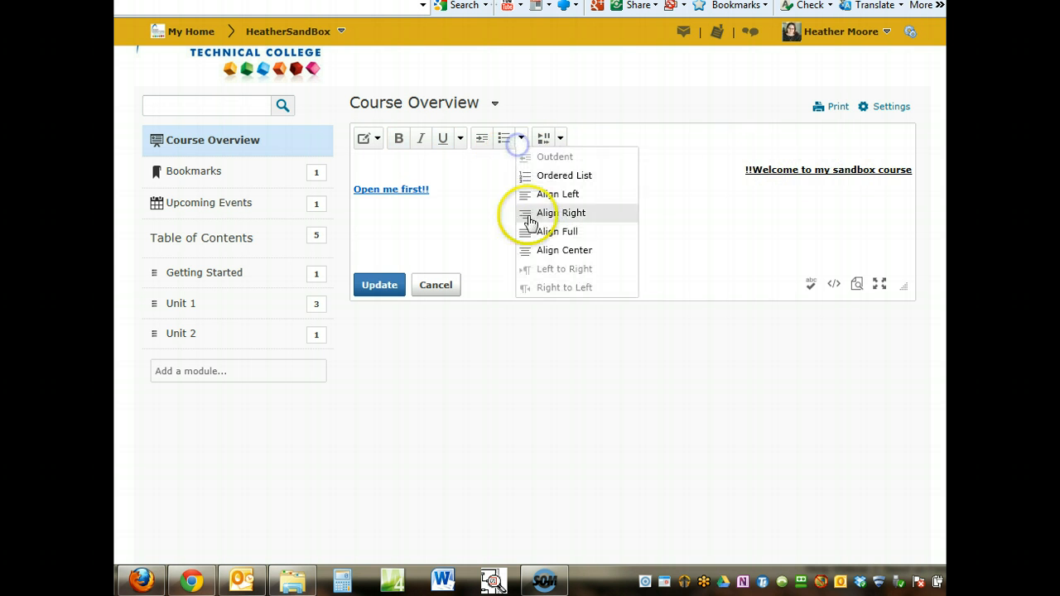
click(372, 139)
click(383, 160)
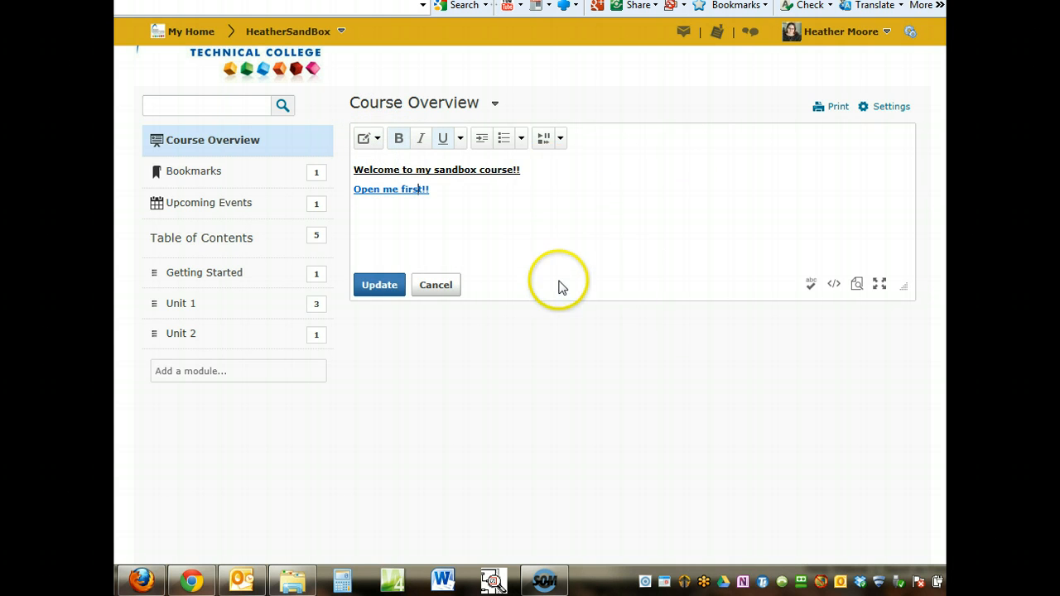
Step: Save the updated Course Overview description and reopen it for editing
click(371, 288)
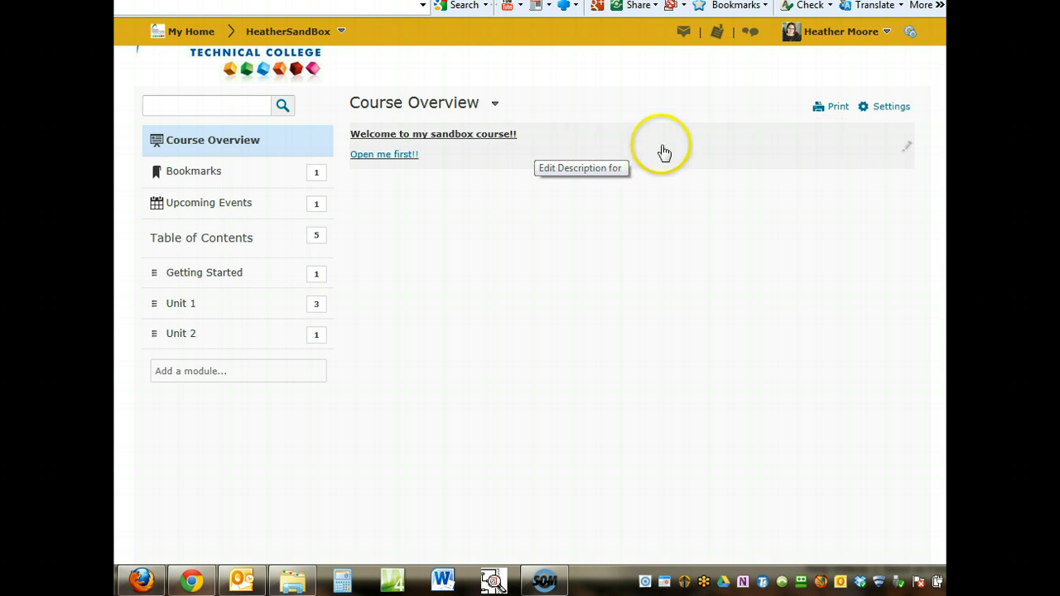
click(907, 146)
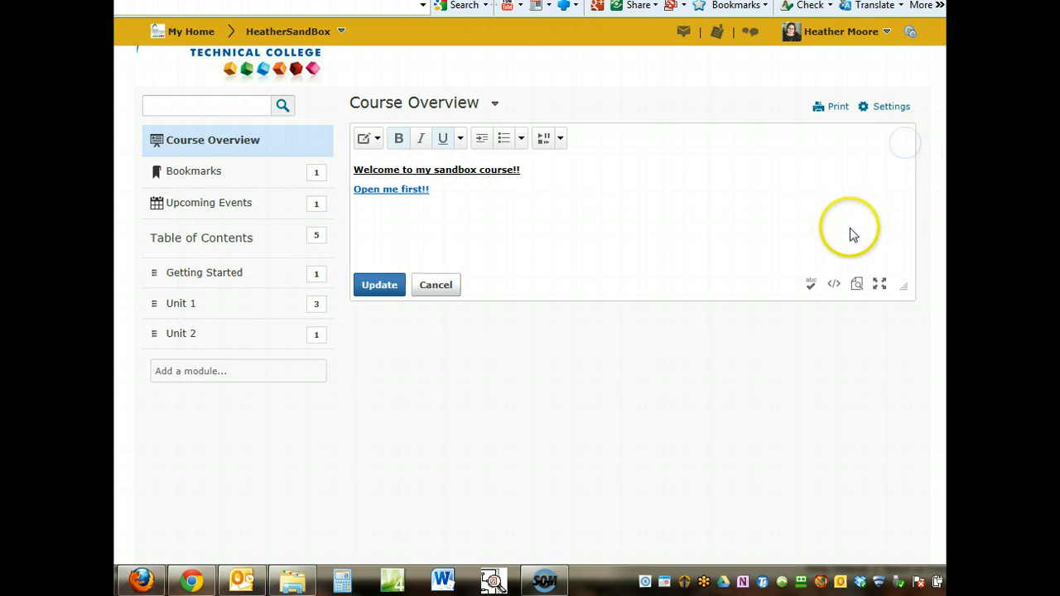
Step: Leave the description editor, check that the "Open me first!!" link opens the PDF, and return to the Course Overview
click(438, 287)
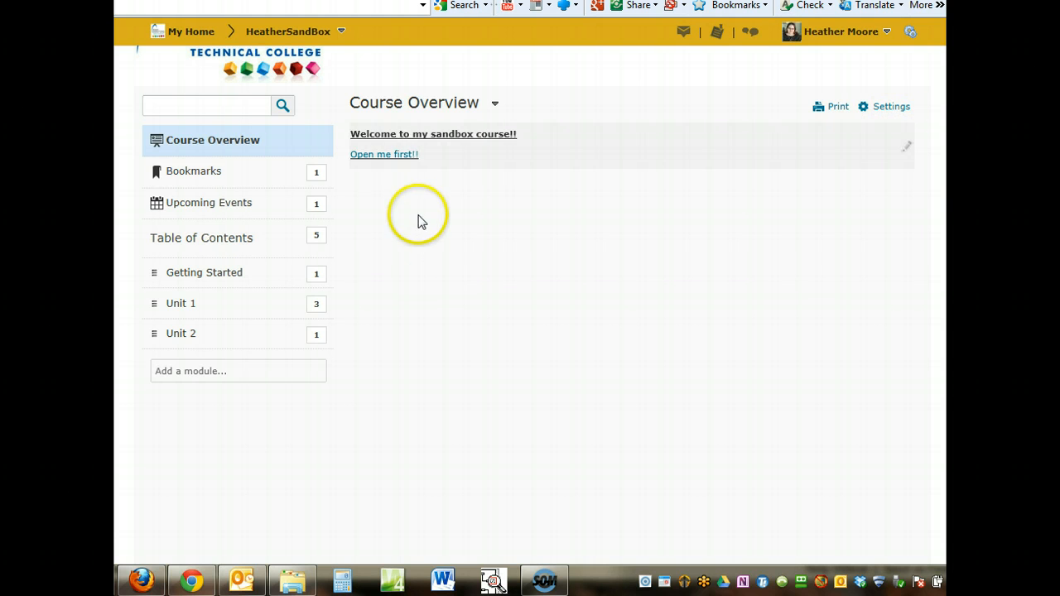
click(382, 158)
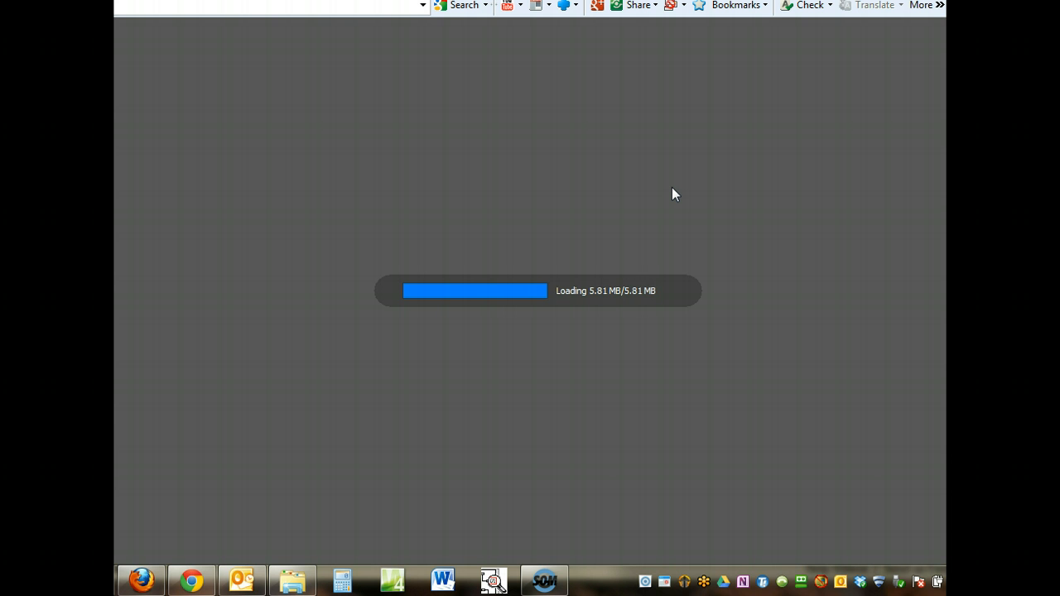
scroll(662, 254, down, 10)
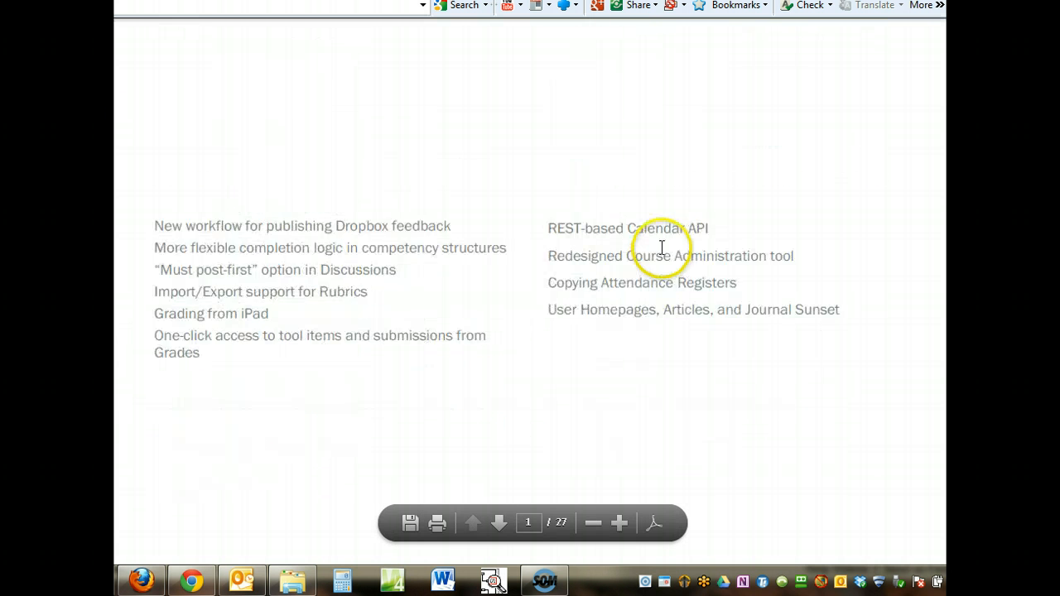
key(ctrl+w)
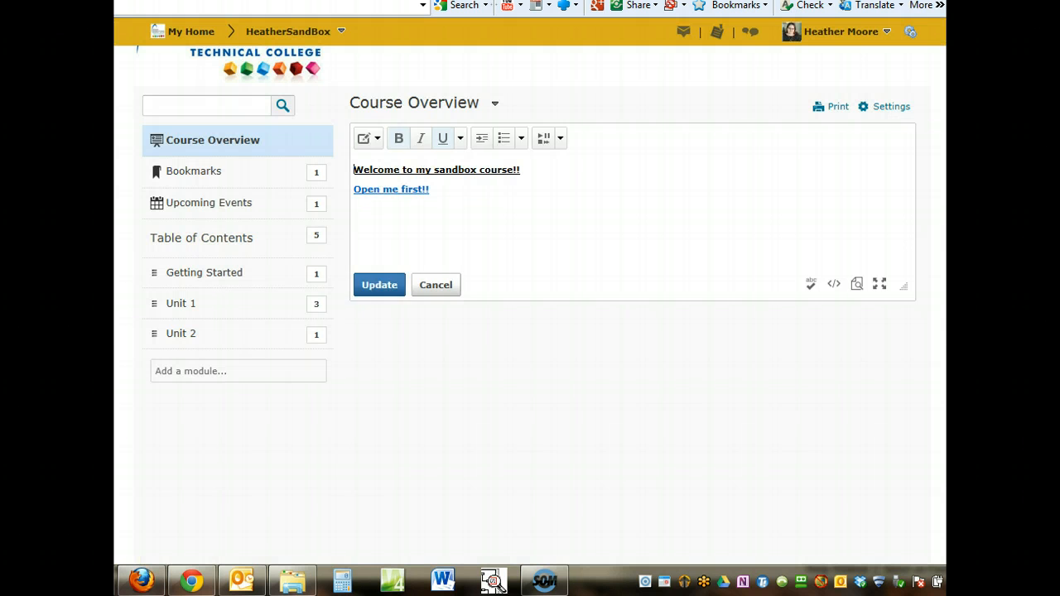
click(428, 285)
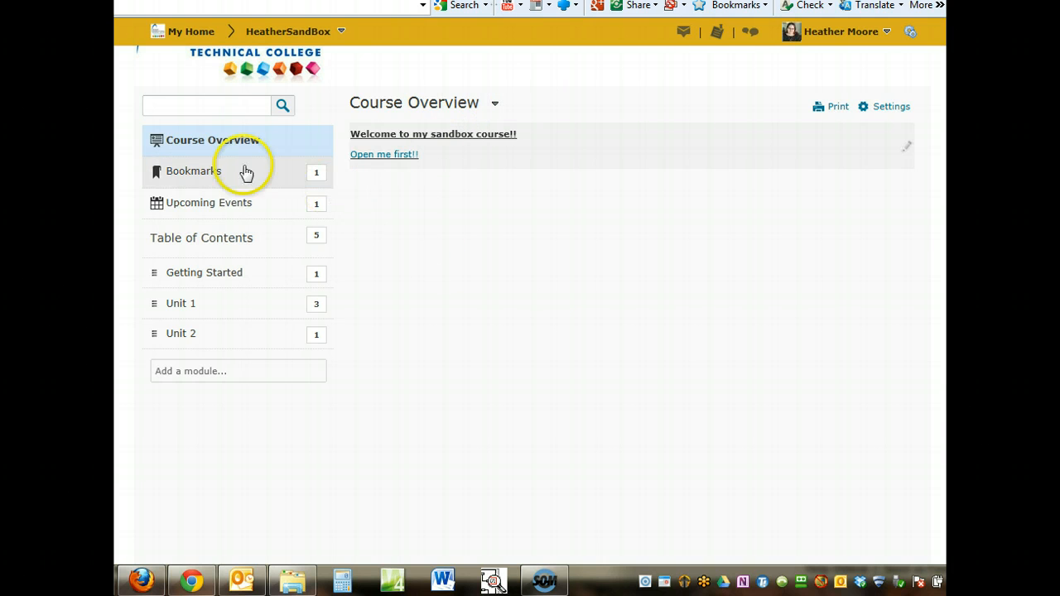
Step: View the course content's Bookmarks and the Bookmarks widget on the course home page, ending back at the content bookmarks
click(195, 173)
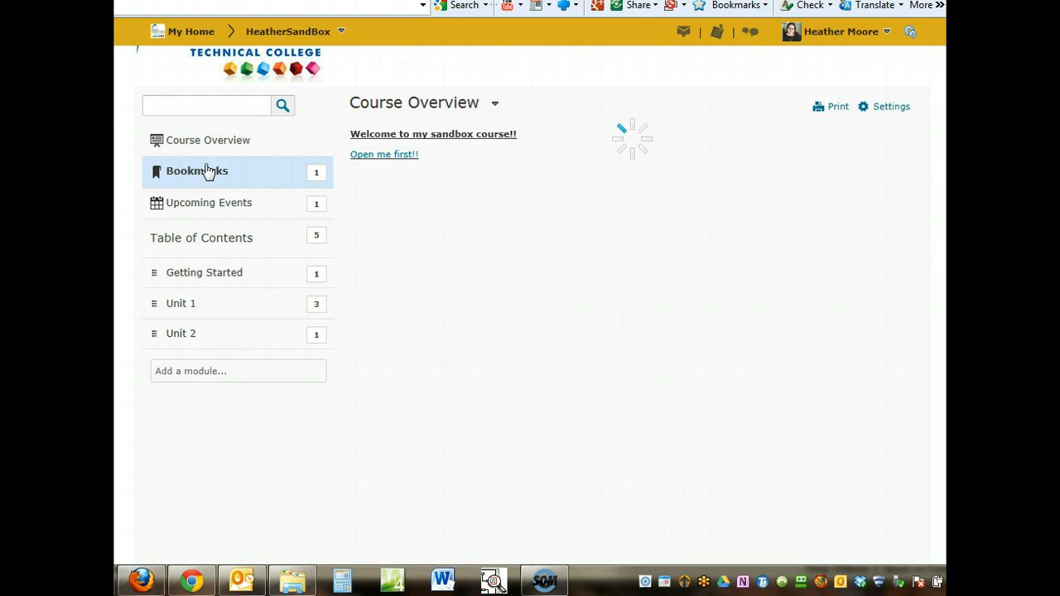
click(222, 168)
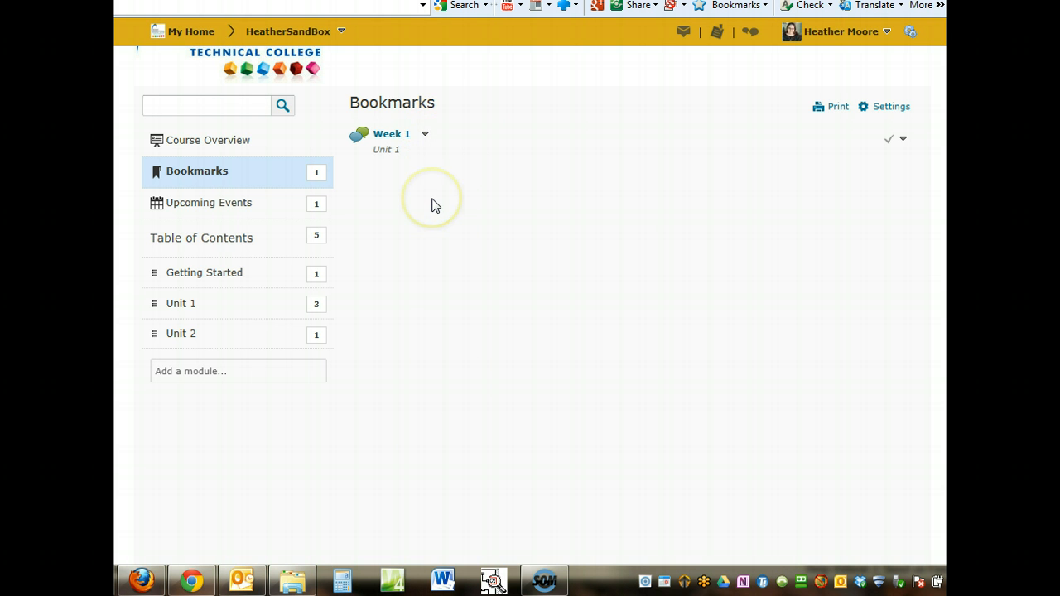
scroll(436, 205, up, 1)
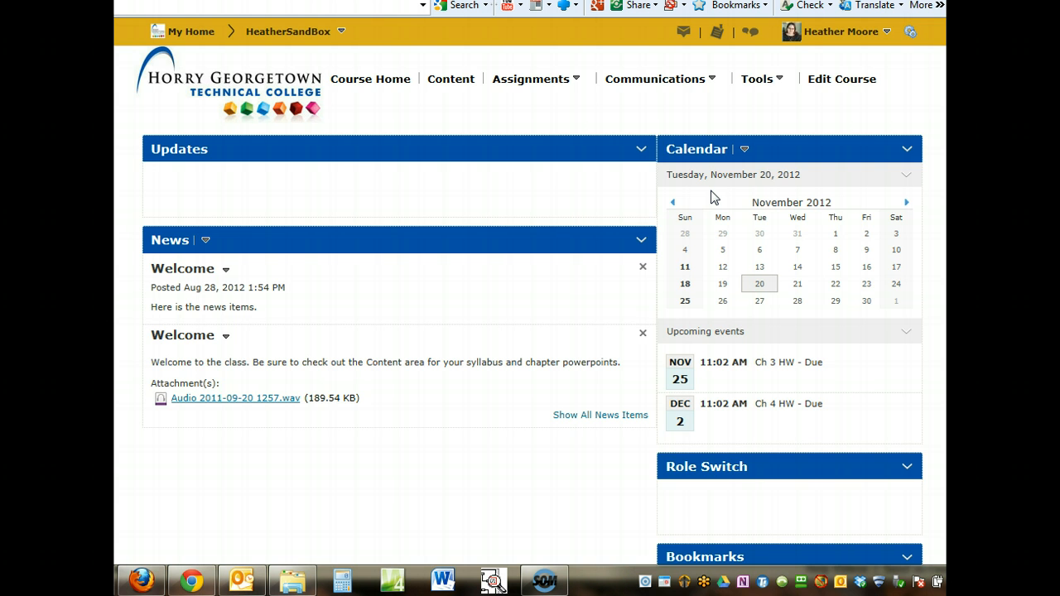
scroll(713, 199, down, 3)
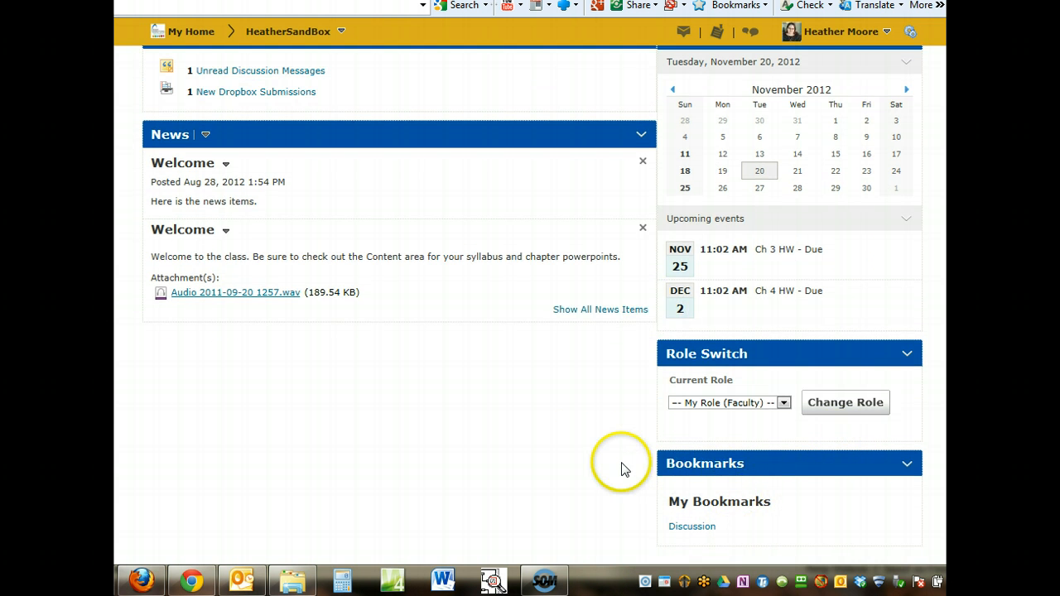
scroll(622, 464, up, 3)
click(455, 81)
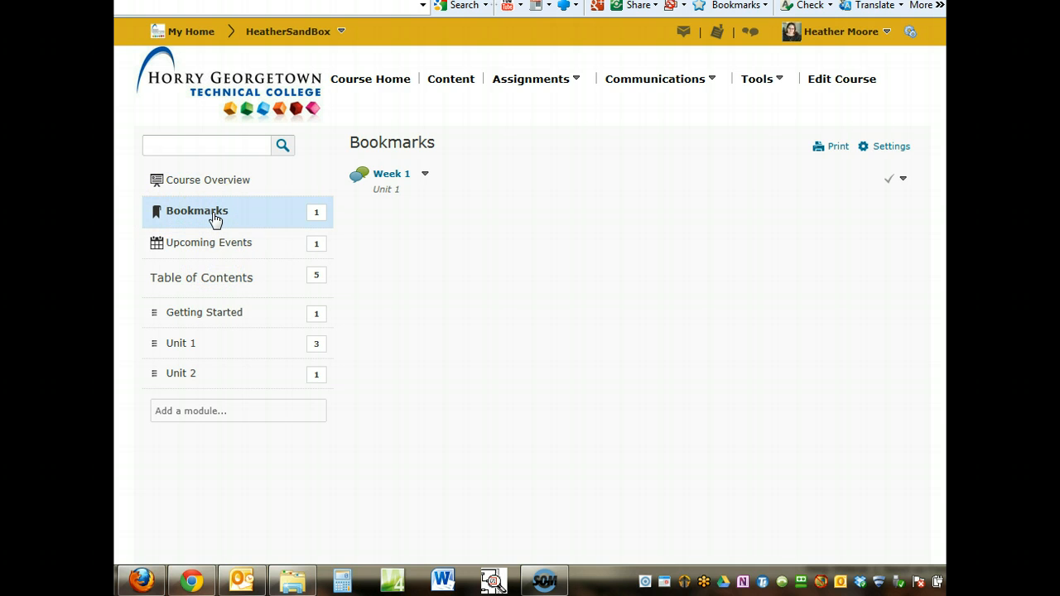
Step: Open Upcoming Events and review all dated items in the full Course Schedule
click(214, 251)
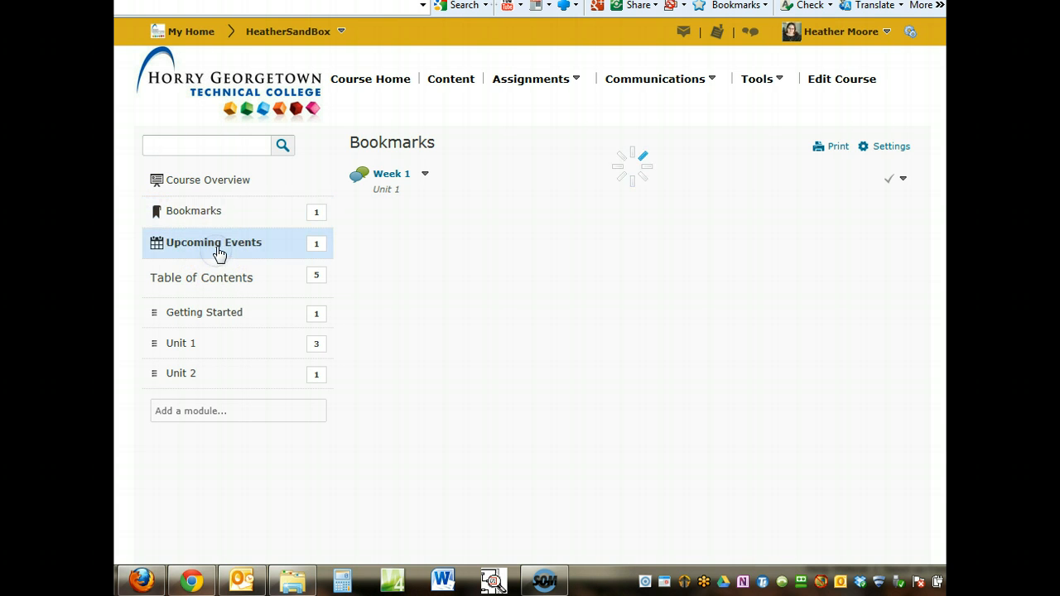
scroll(639, 279, down, 1)
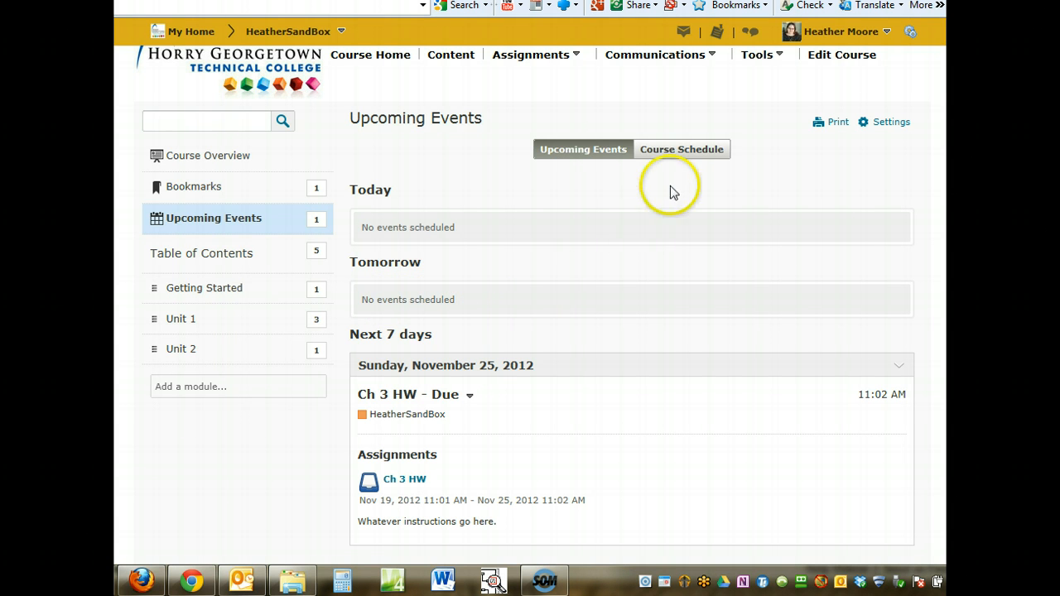
click(679, 152)
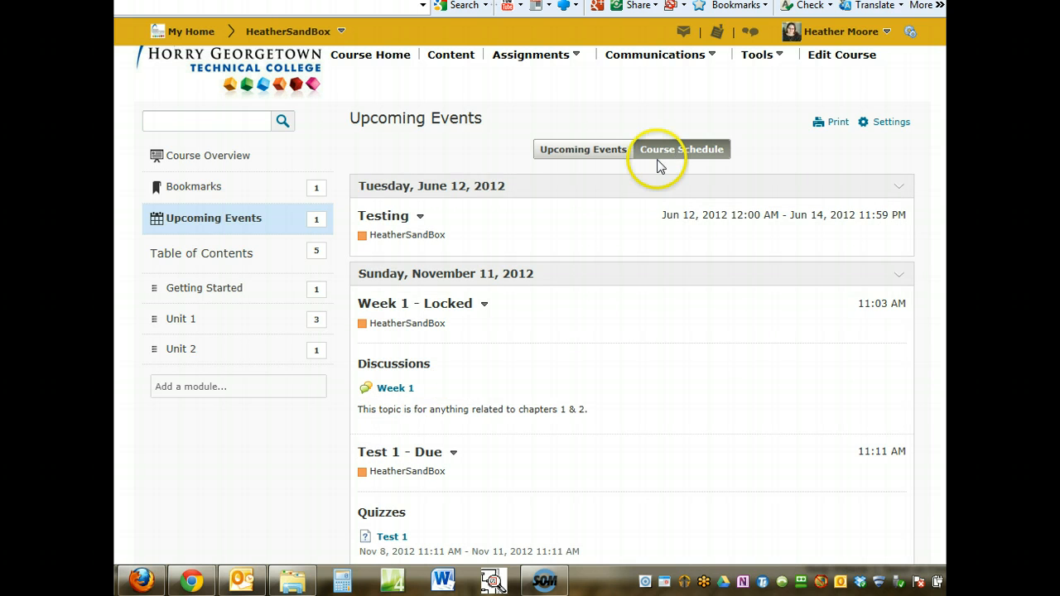
scroll(625, 434, down, 3)
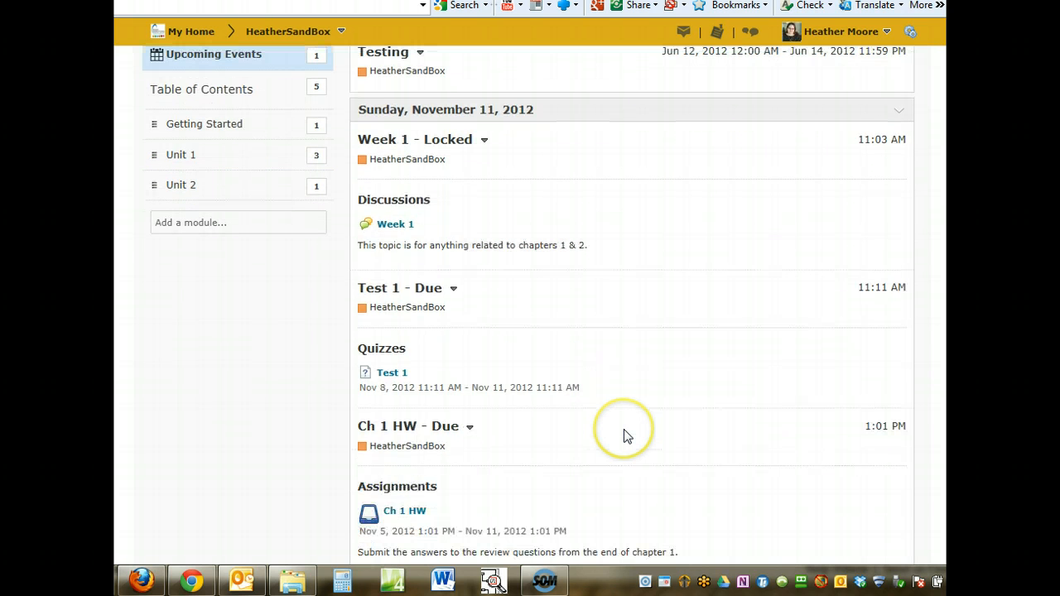
scroll(681, 352, down, 10)
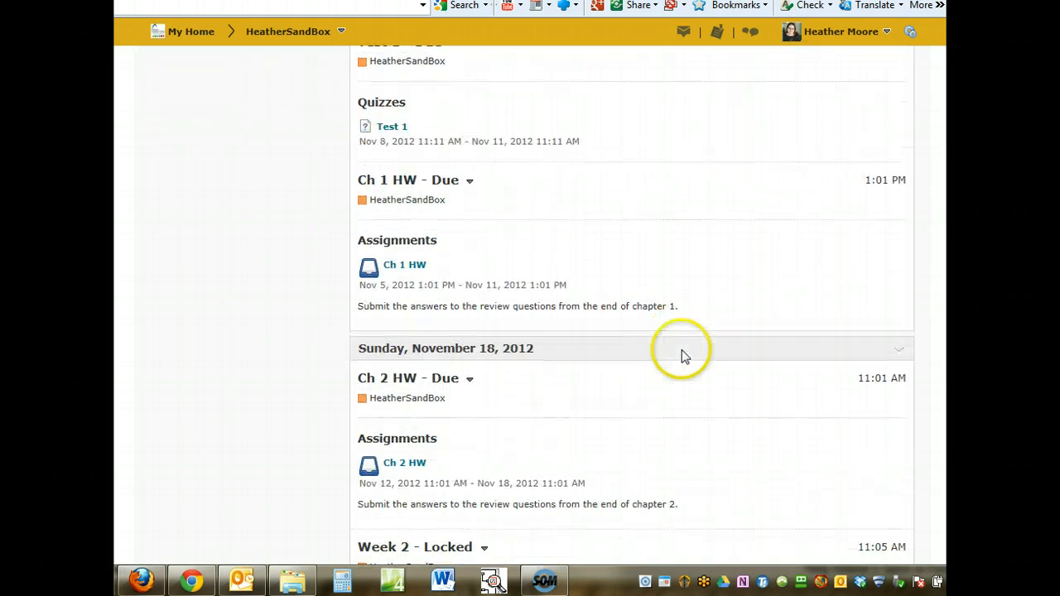
scroll(680, 365, up, 12)
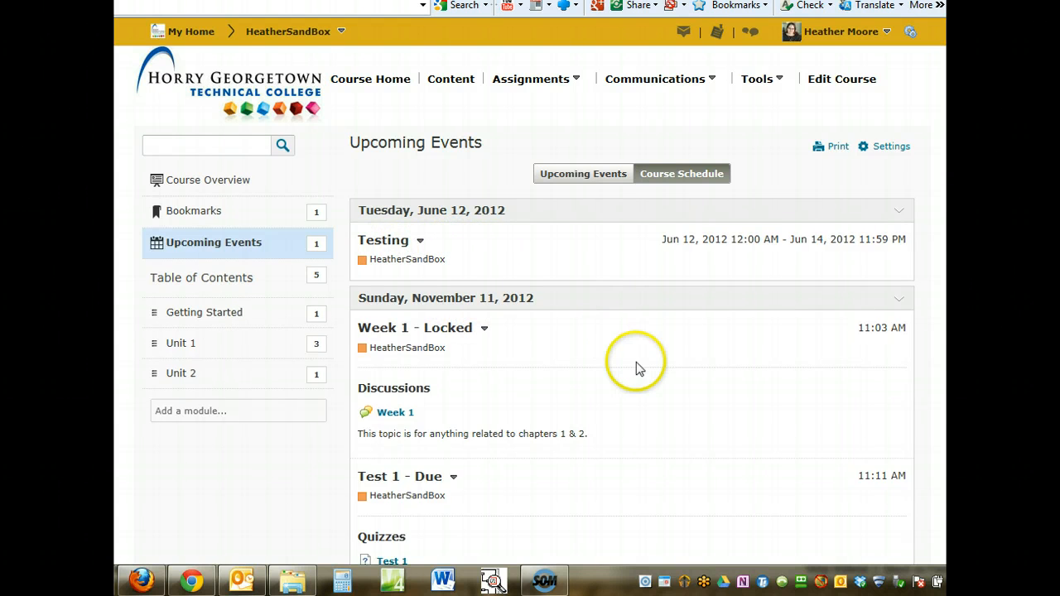
Step: Examine the Week 1 discussion and Test 1 quiz links in the schedule, and switch back to the Upcoming Events view
scroll(636, 362, down, 2)
scroll(627, 320, down, 2)
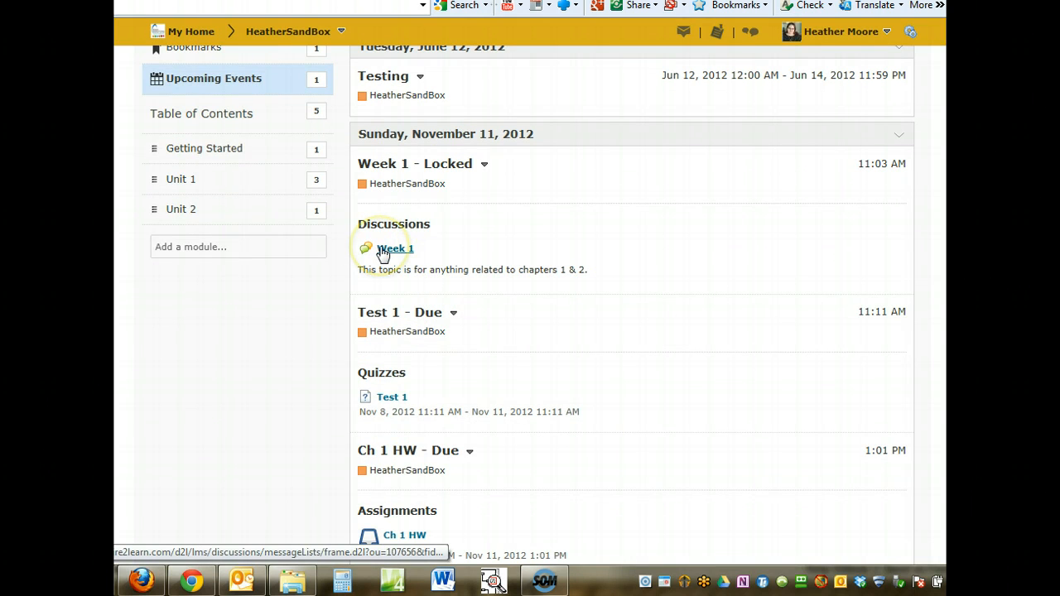
click(382, 253)
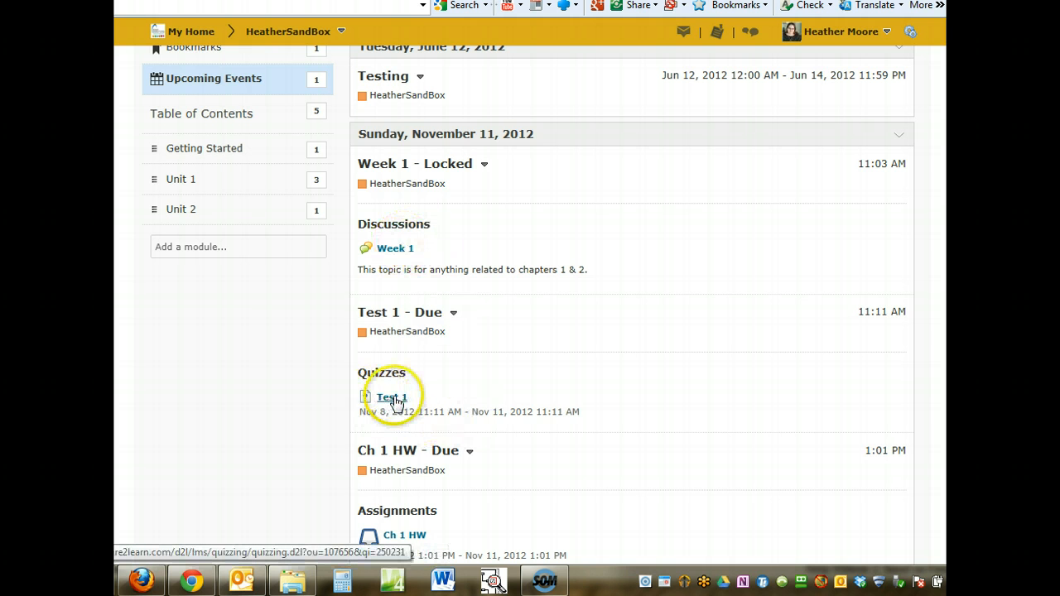
scroll(522, 377, up, 3)
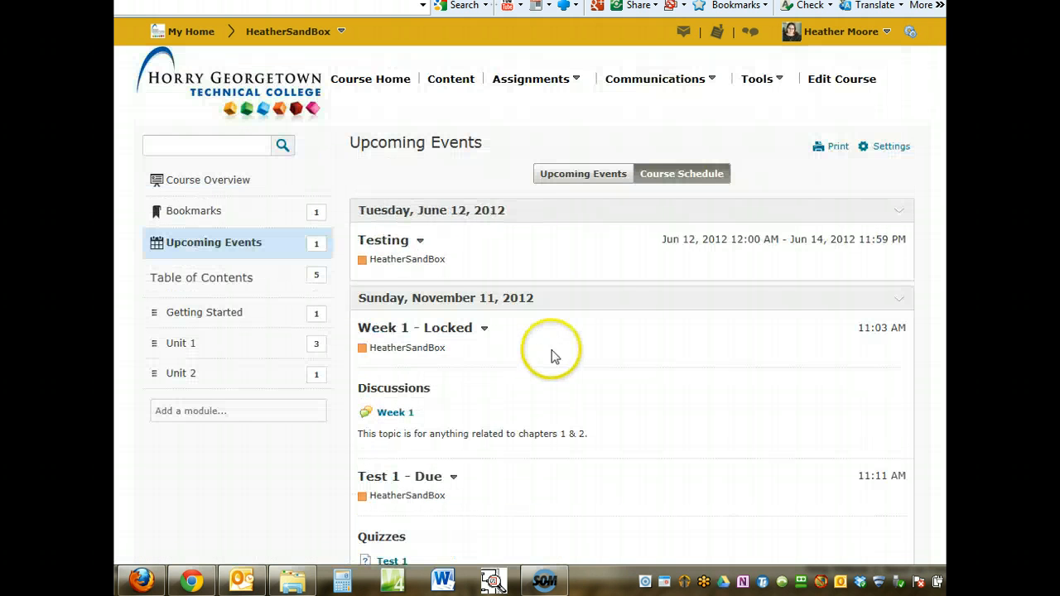
click(579, 176)
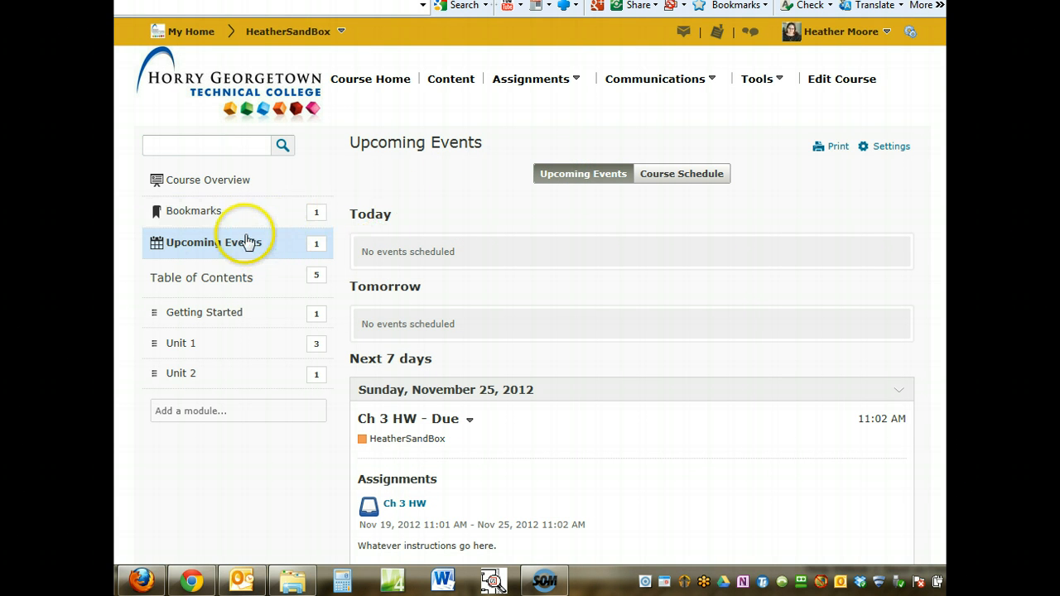
Step: Open the Table of Contents and move the Unit 1 module above Getting Started
click(236, 282)
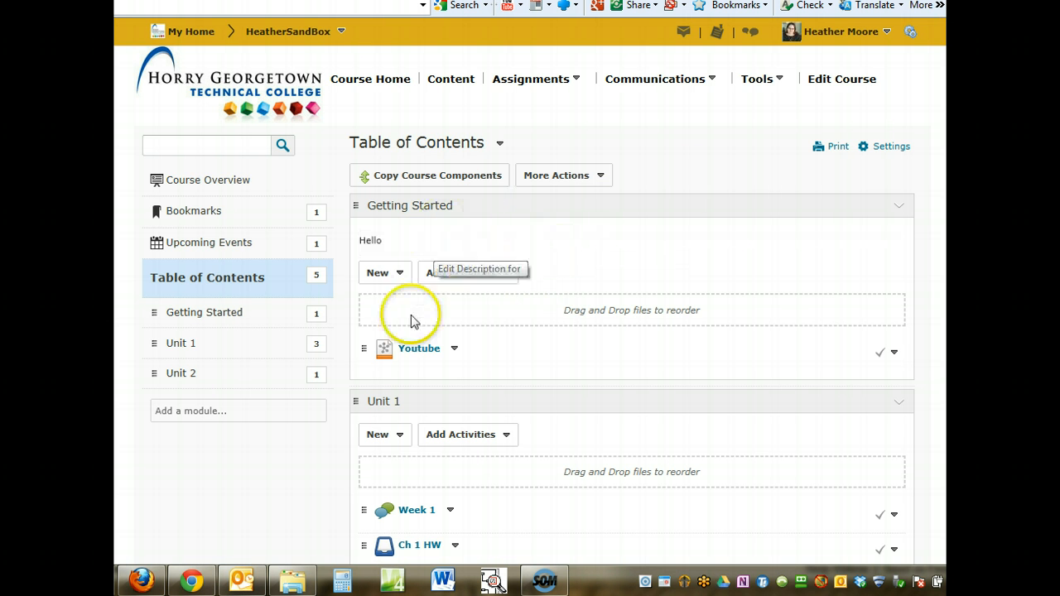
scroll(306, 477, down, 1)
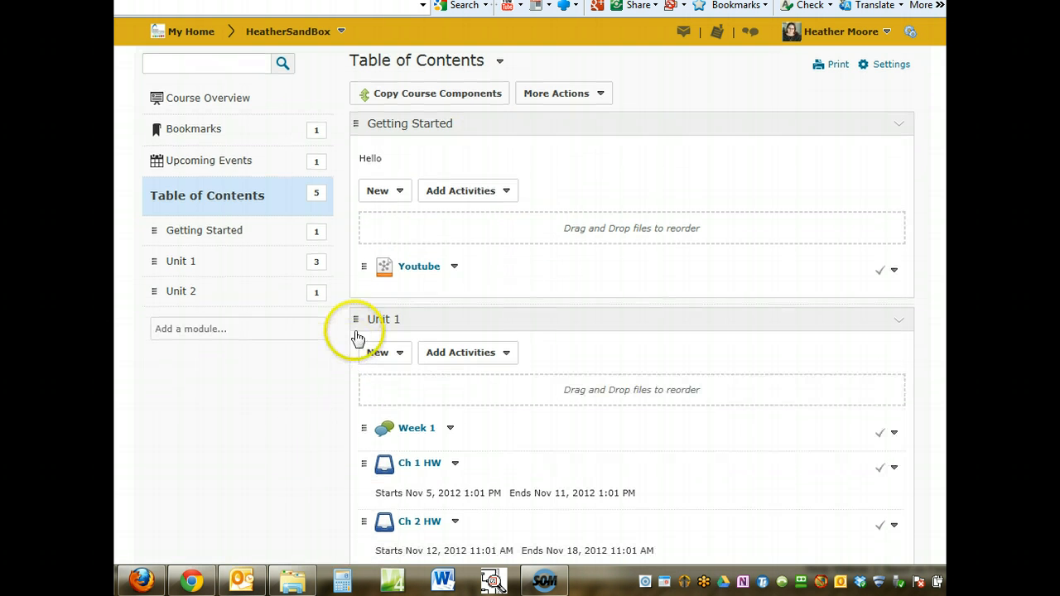
drag(355, 317, 372, 145)
Step: Move the Week 1 discussion below Ch 1 HW in Unit 1, and return it to the first place
drag(367, 245, 367, 293)
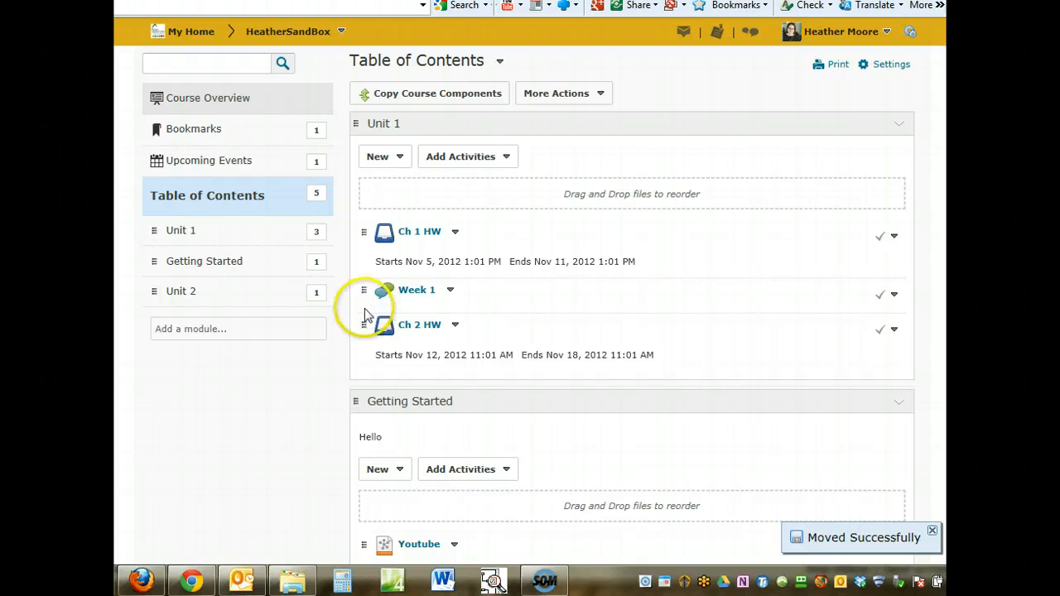
mouse_move(372, 233)
mouse_down()
mouse_move(360, 296)
mouse_move(362, 231)
mouse_up()
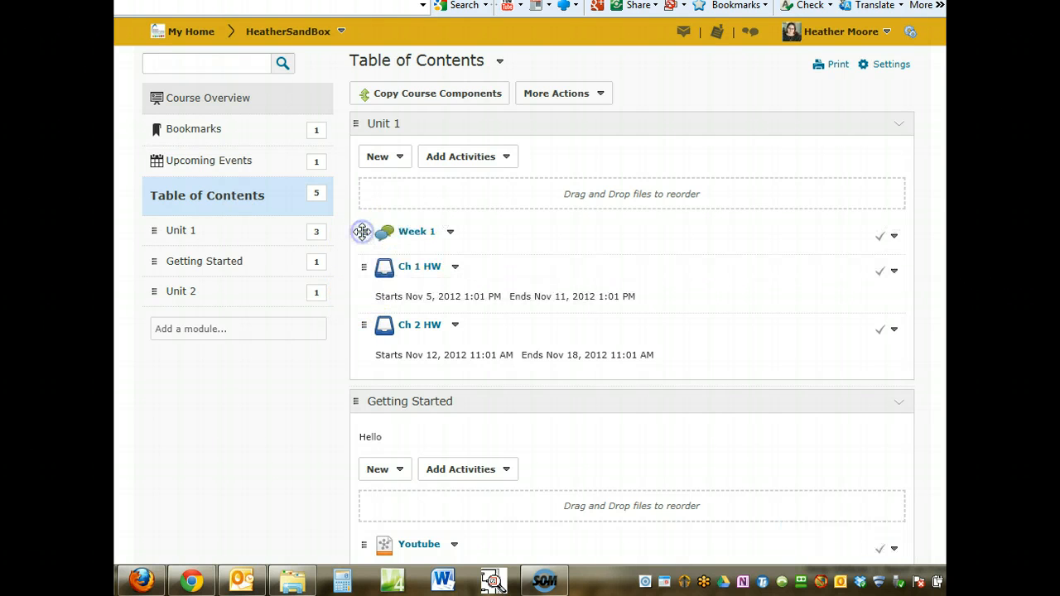
Step: Move the Unit 1 module back below the Getting Started module
click(360, 123)
drag(357, 123, 386, 566)
drag(358, 508, 357, 508)
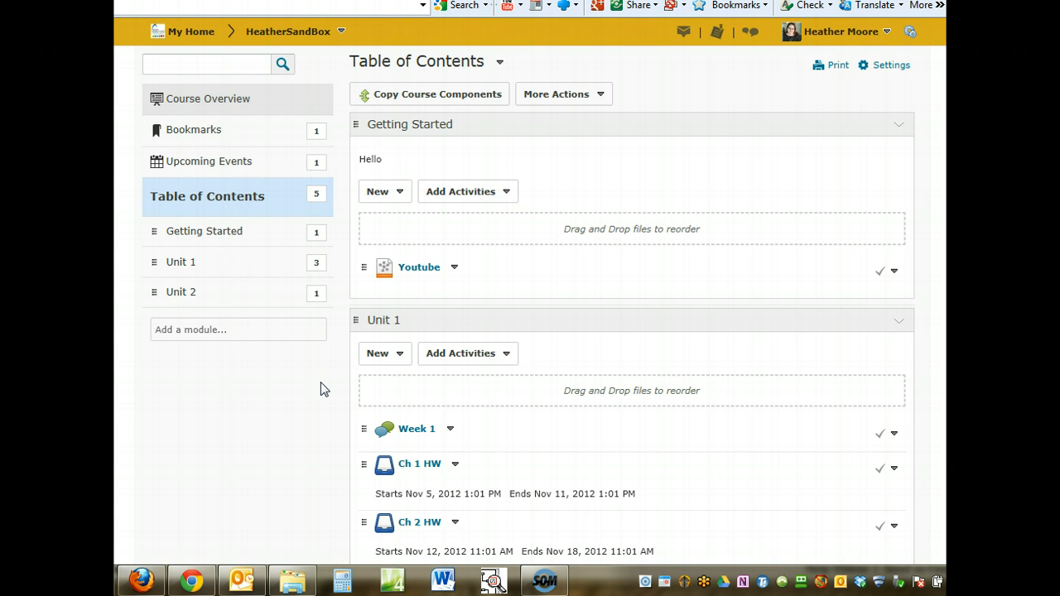
Step: Open the Getting Started module's description for editing and make the word "Hello" bold
scroll(639, 246, up, 1)
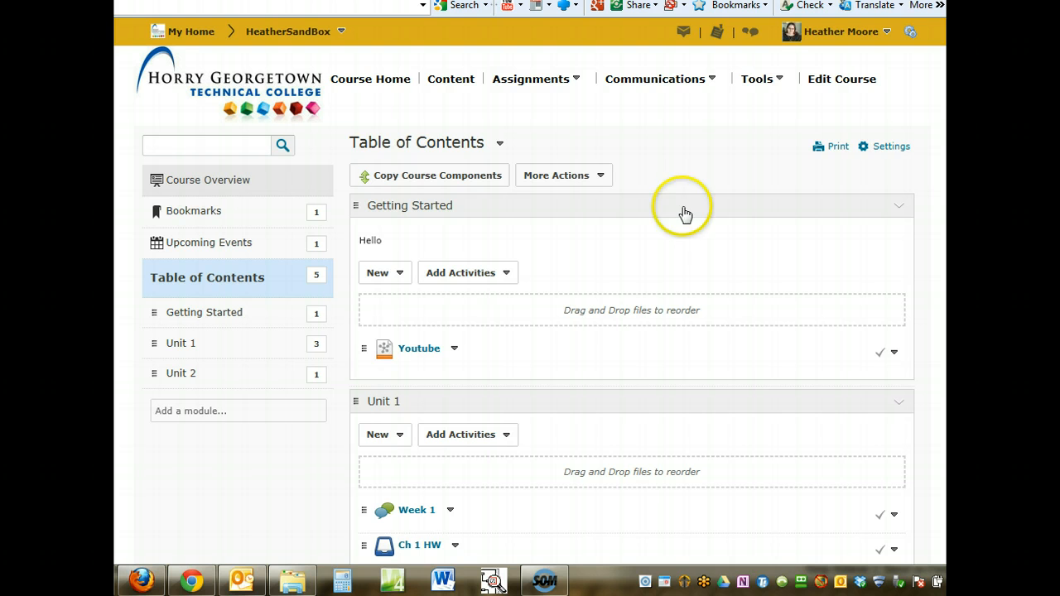
click(688, 170)
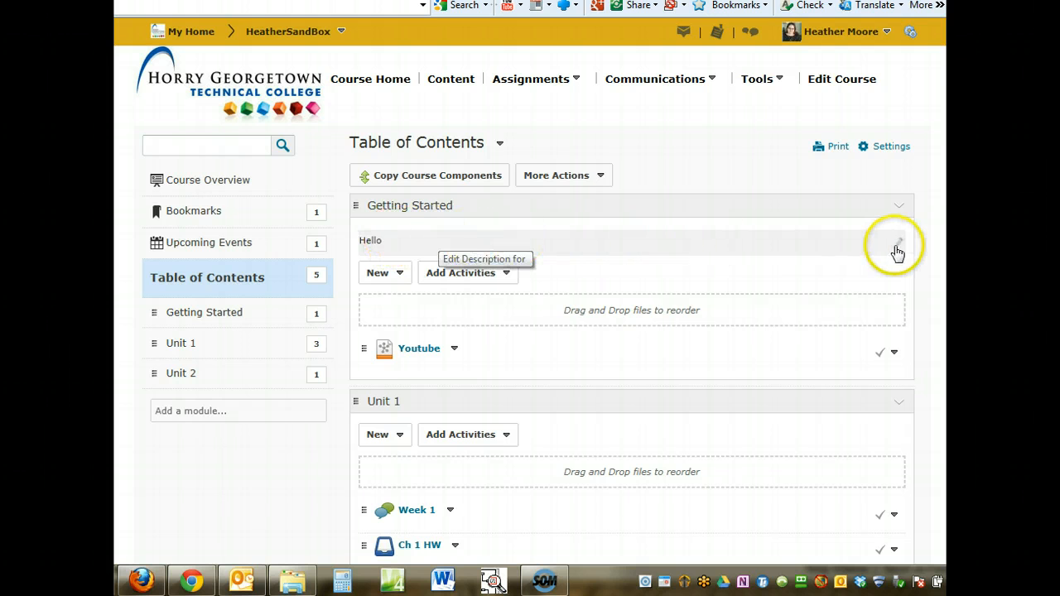
click(405, 243)
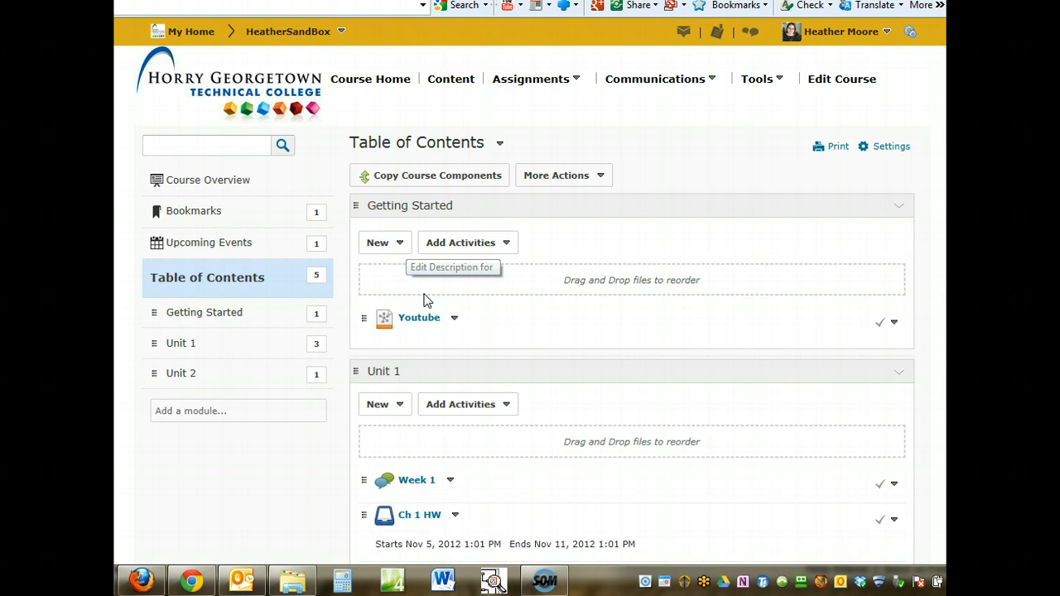
click(526, 309)
click(396, 278)
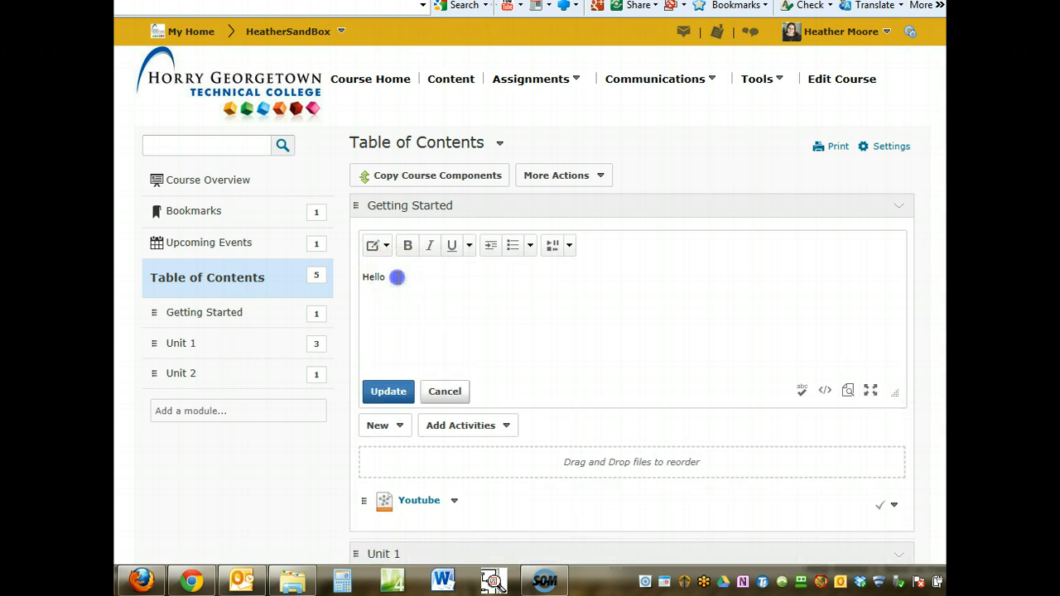
drag(397, 277, 362, 275)
click(407, 245)
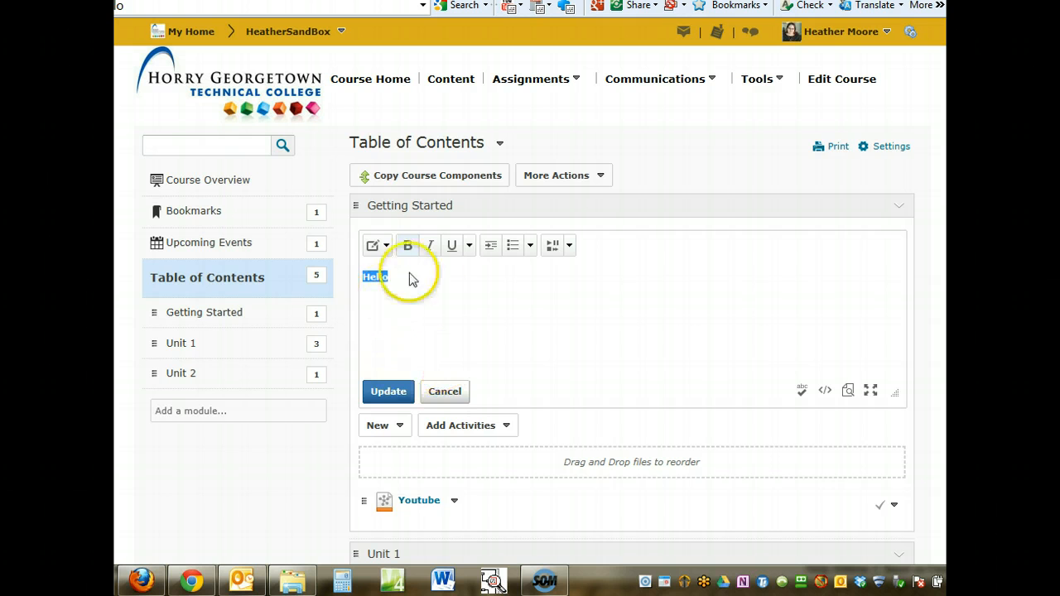
click(431, 334)
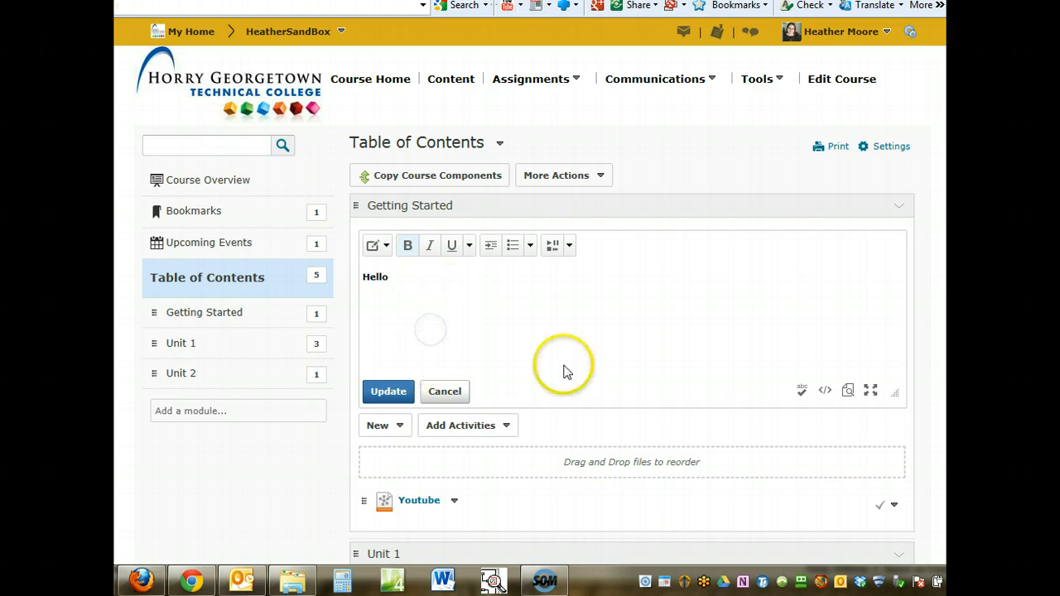
Step: Inspect the Getting Started description's HTML source without changing it, and open a preview of the description
click(827, 393)
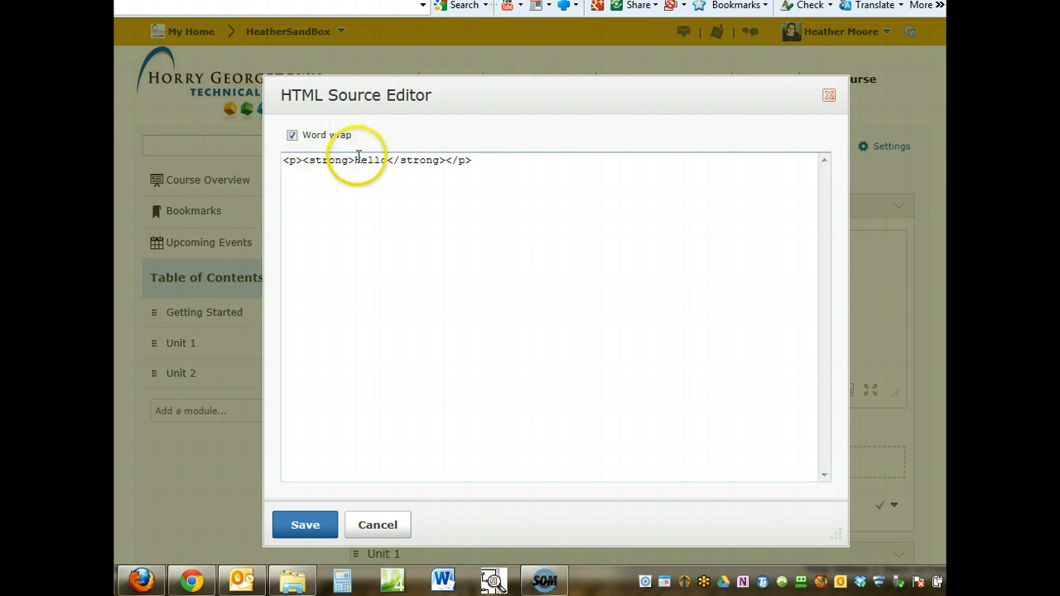
drag(354, 160, 460, 161)
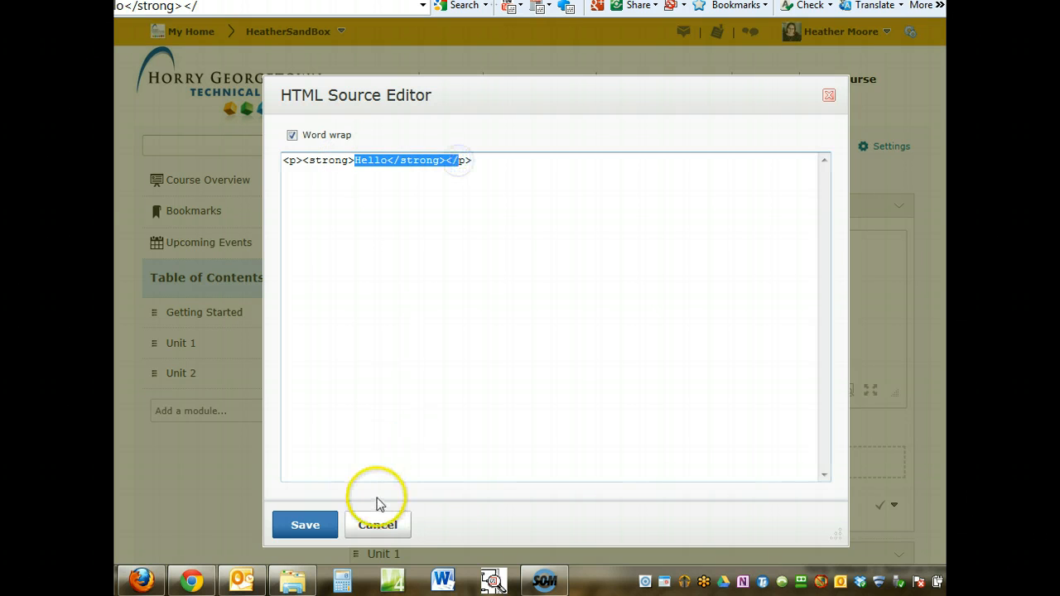
click(385, 527)
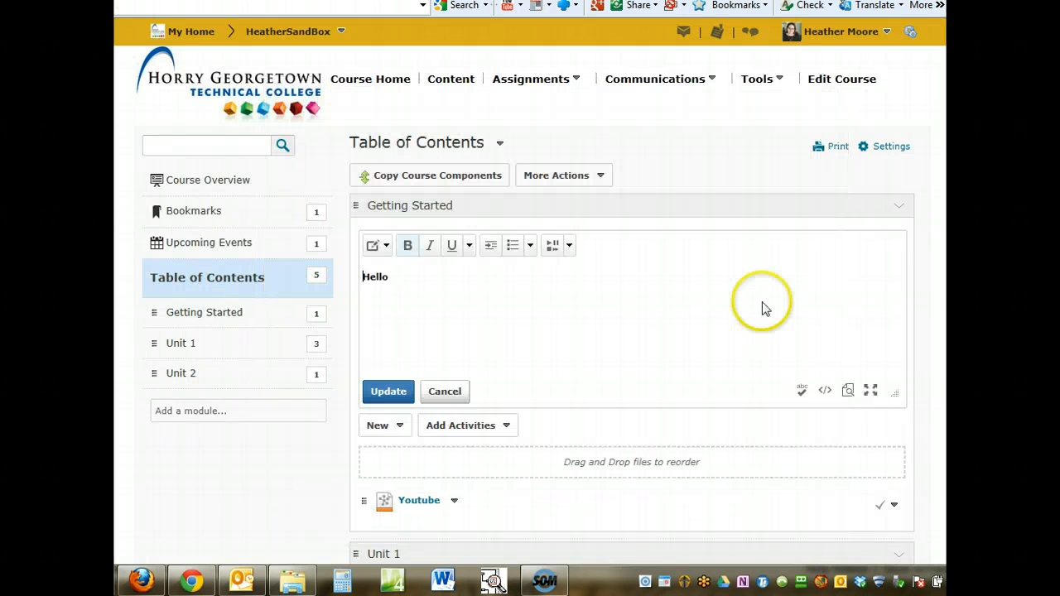
click(849, 394)
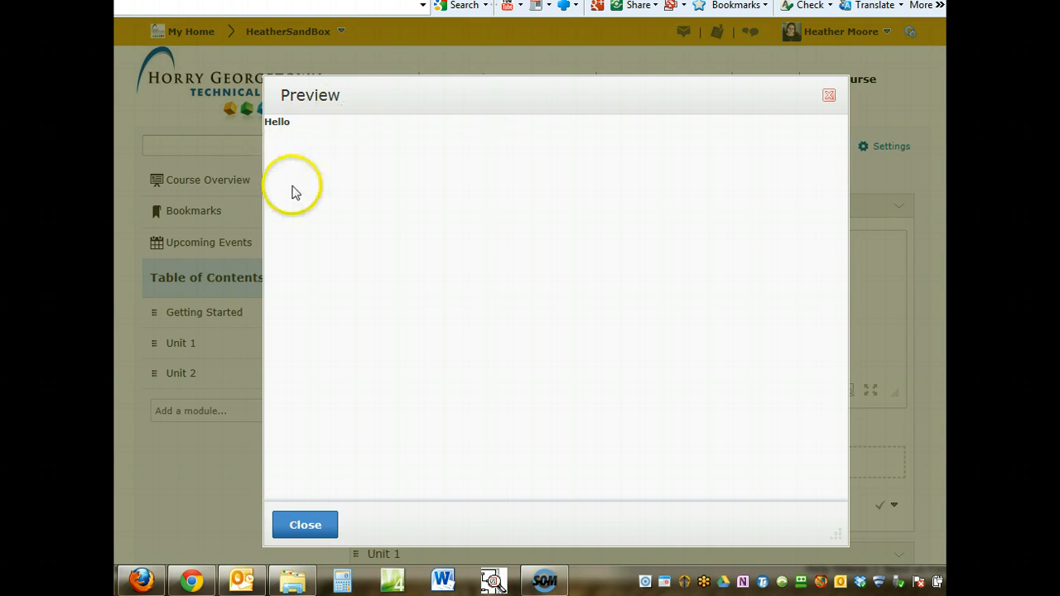
Step: Close the preview, toggle the full-screen editor, and cancel editing the Getting Started module's description
click(305, 524)
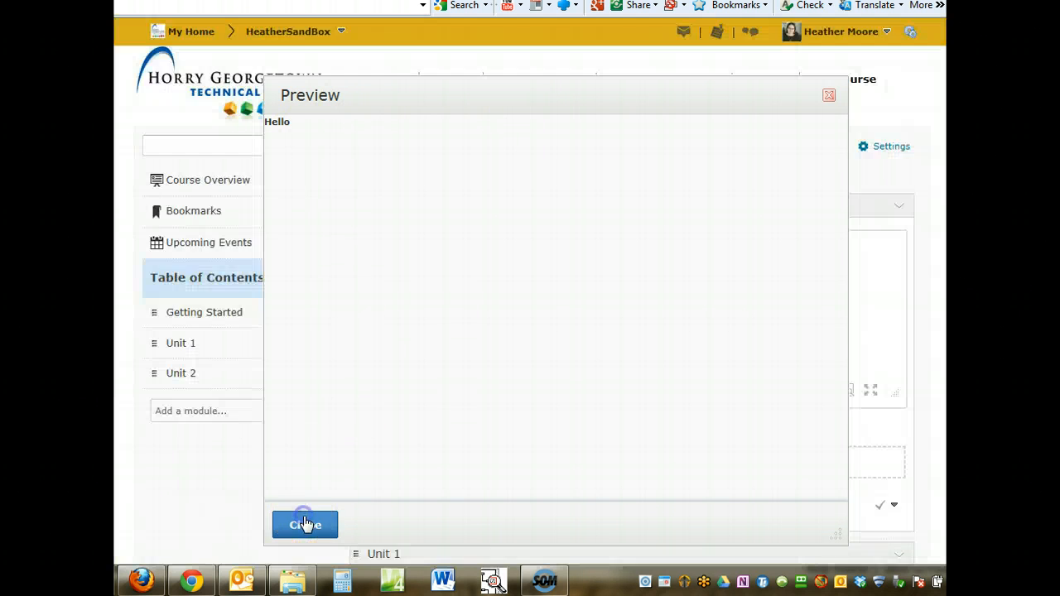
click(872, 391)
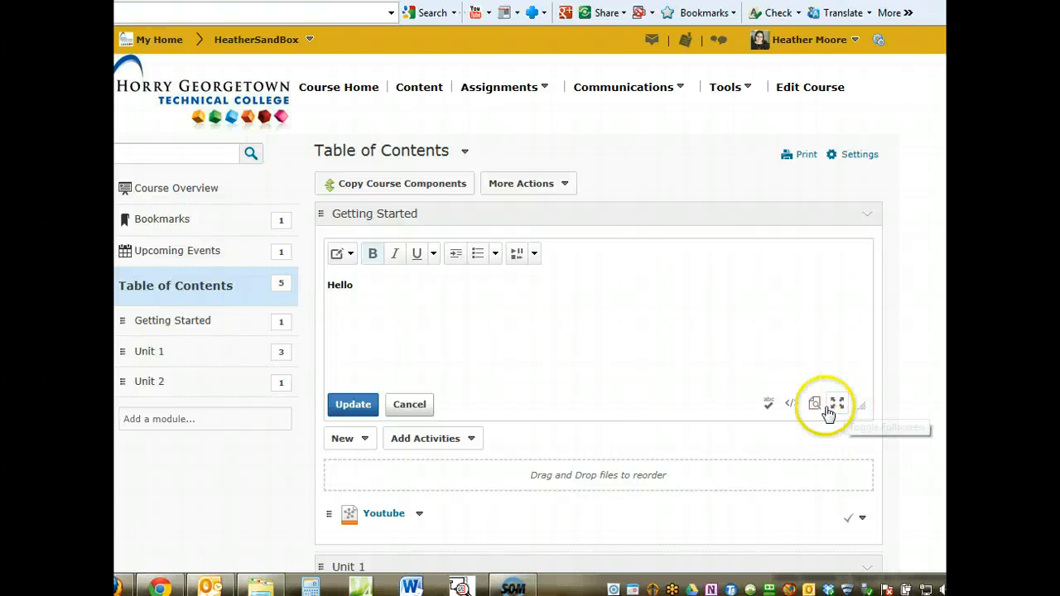
click(410, 405)
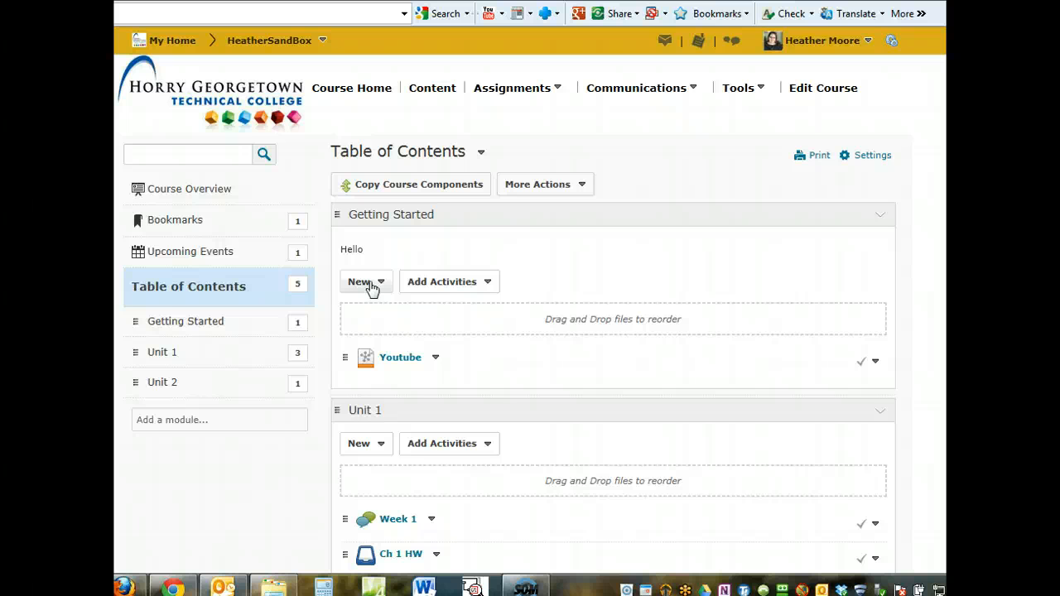
Step: Start a new discussion in the Getting Started module titled "Introduction", keeping General Forum as its forum
click(369, 282)
click(383, 311)
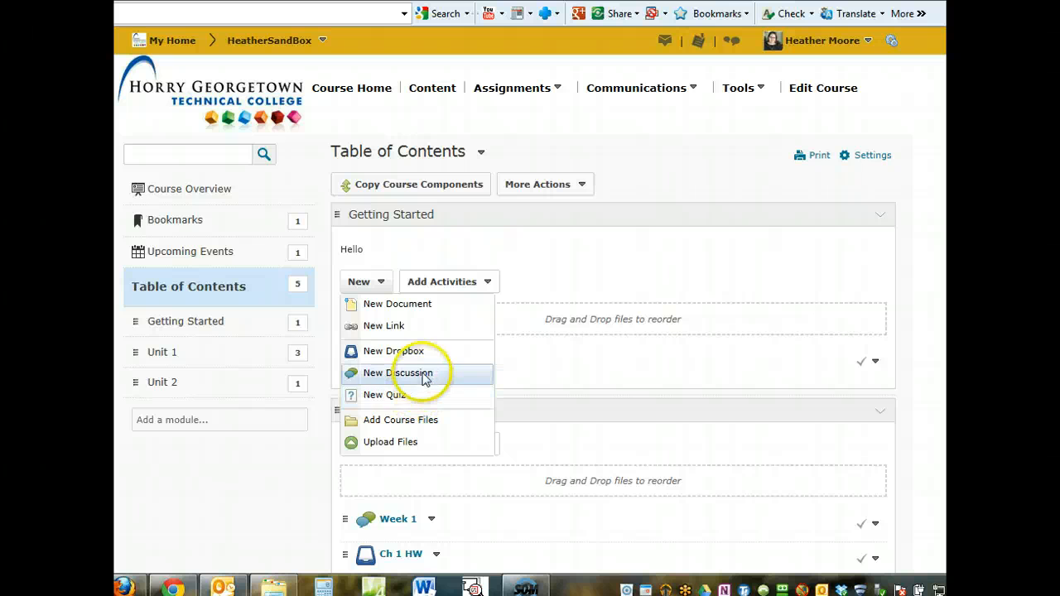
click(393, 376)
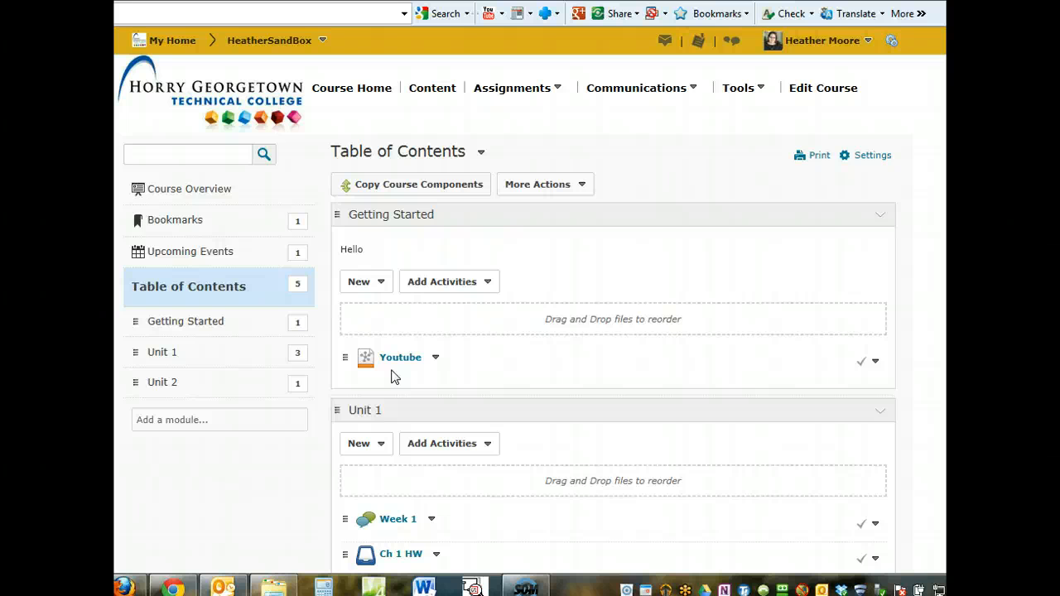
click(267, 178)
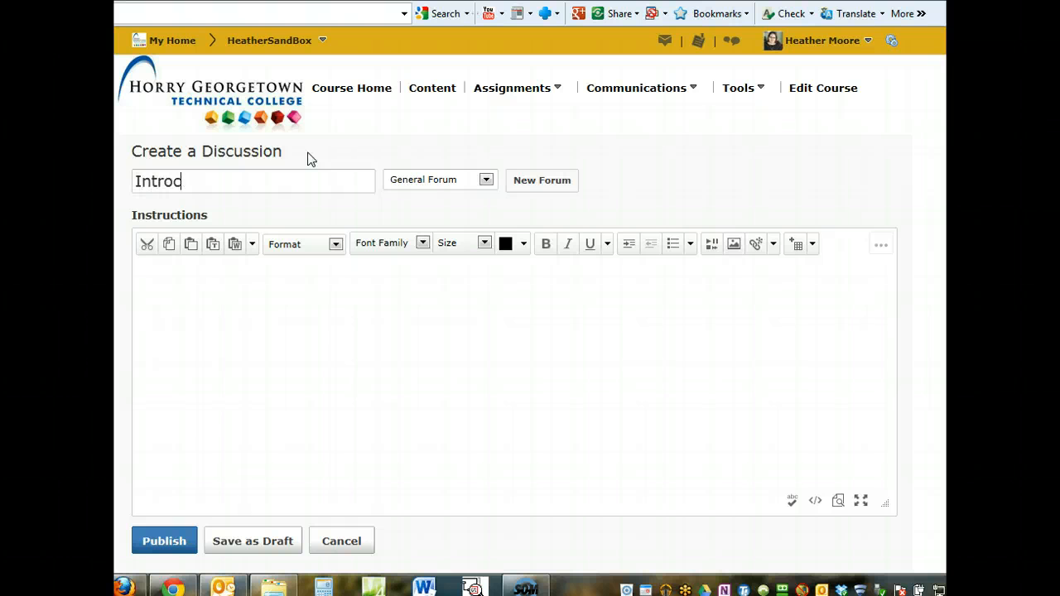
click(433, 184)
click(464, 192)
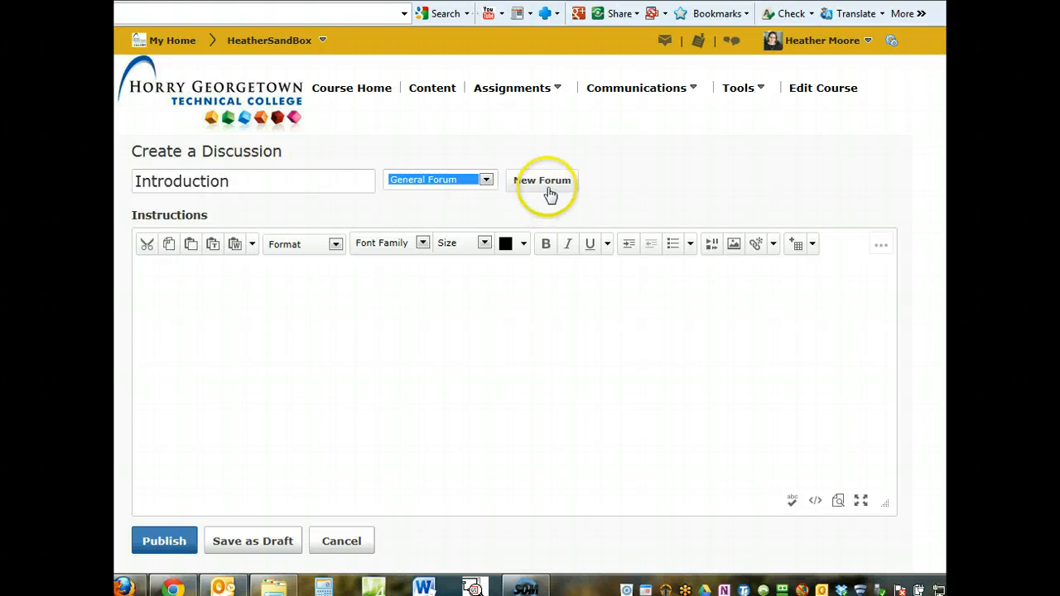
Step: Enter the discussion instructions "Please post a quick introduction about yourself." and publish the discussion
click(317, 322)
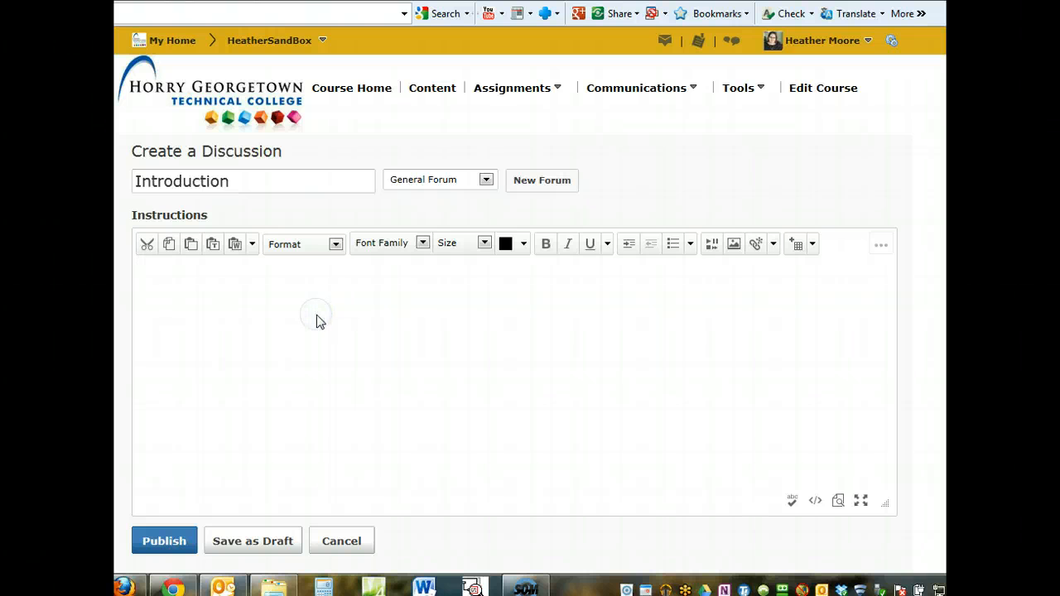
text(Please post a )
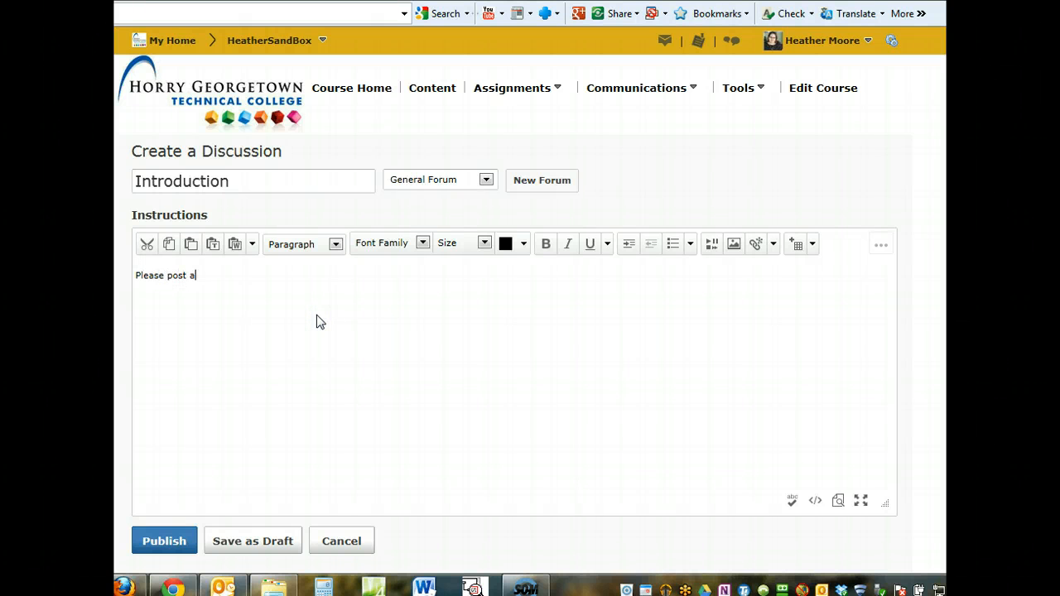
text(quick introduction to)
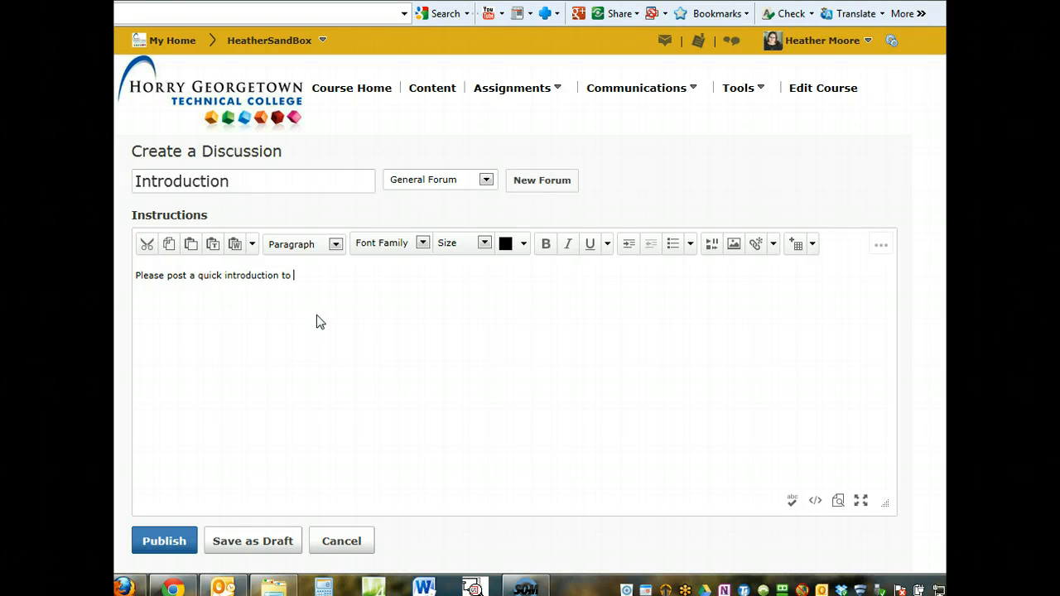
key(BackSpace)
key(BackSpace)
text(about yourself.)
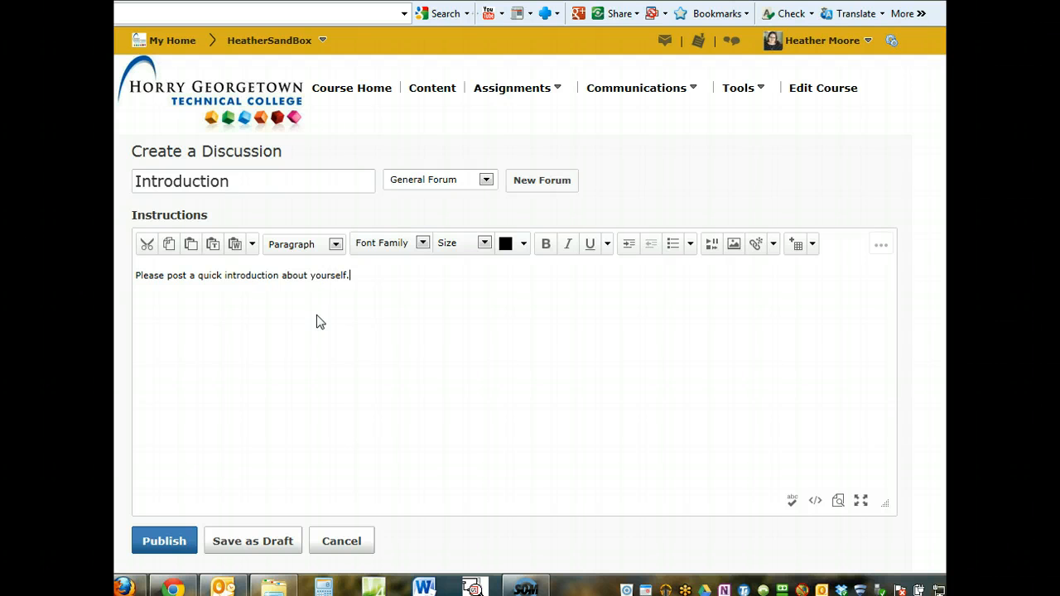
click(149, 542)
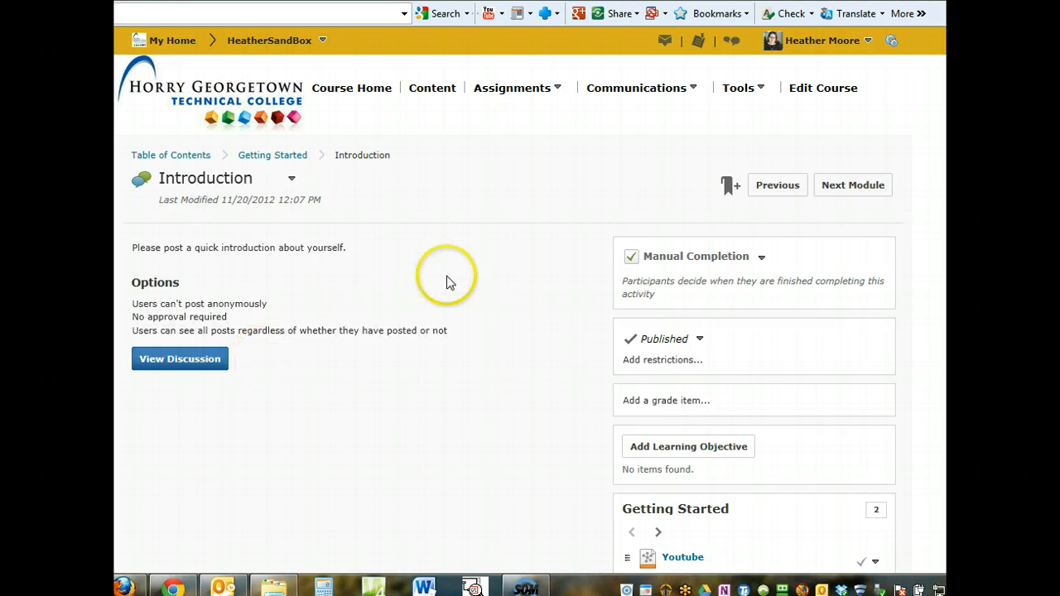
Step: Review the Introduction discussion's page and its listing in the Getting Started module, and return to the Table of Contents
scroll(530, 261, down, 2)
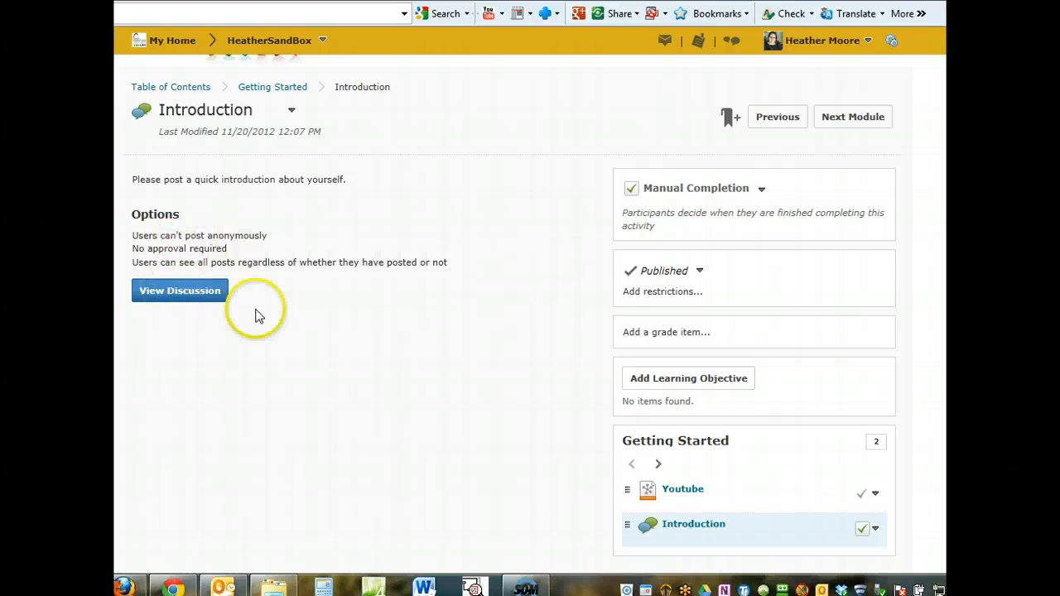
scroll(256, 315, up, 2)
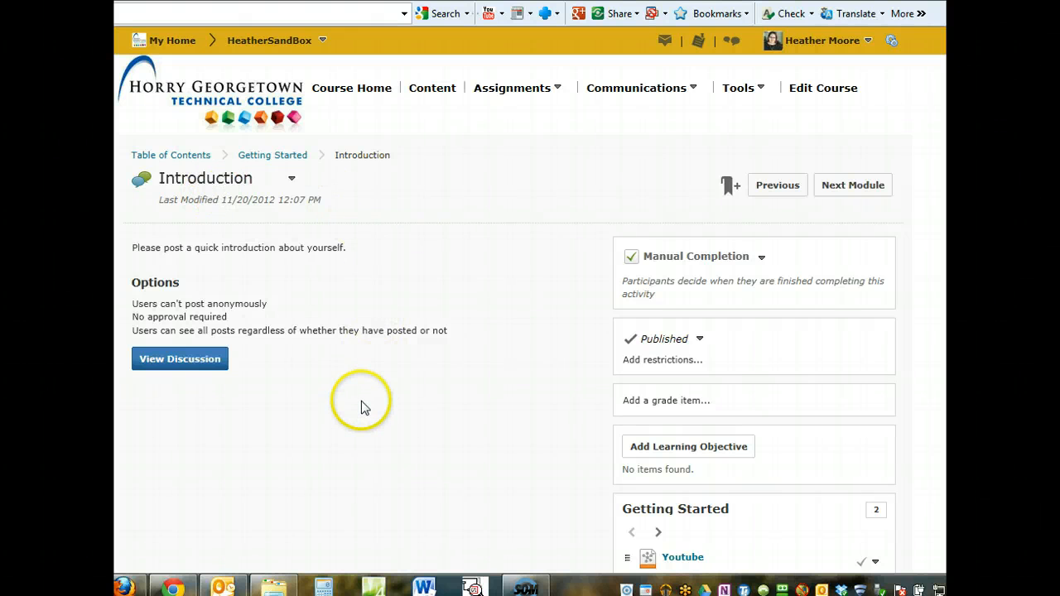
click(261, 157)
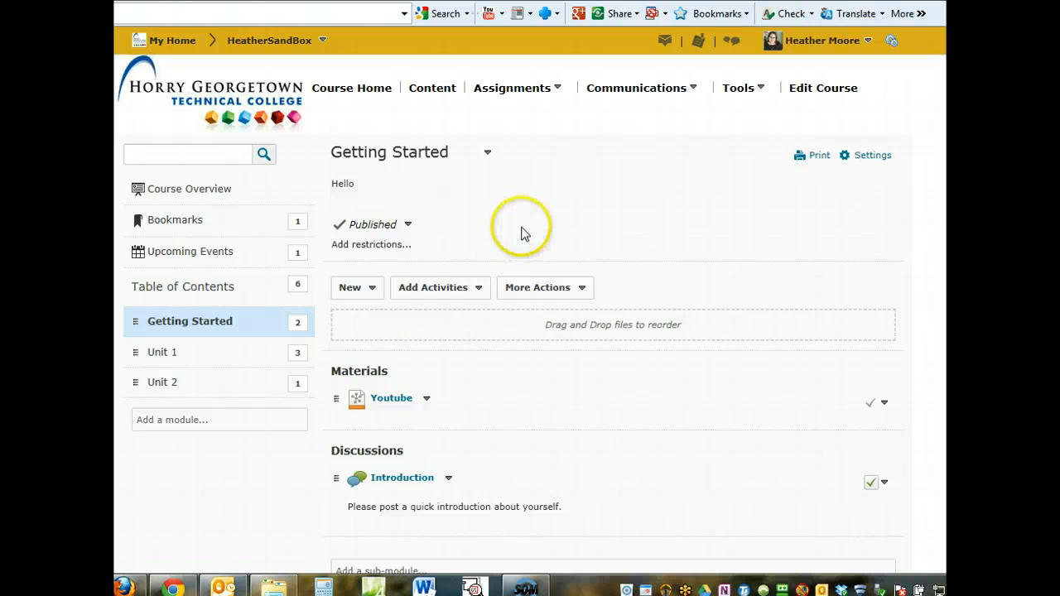
scroll(521, 234, down, 1)
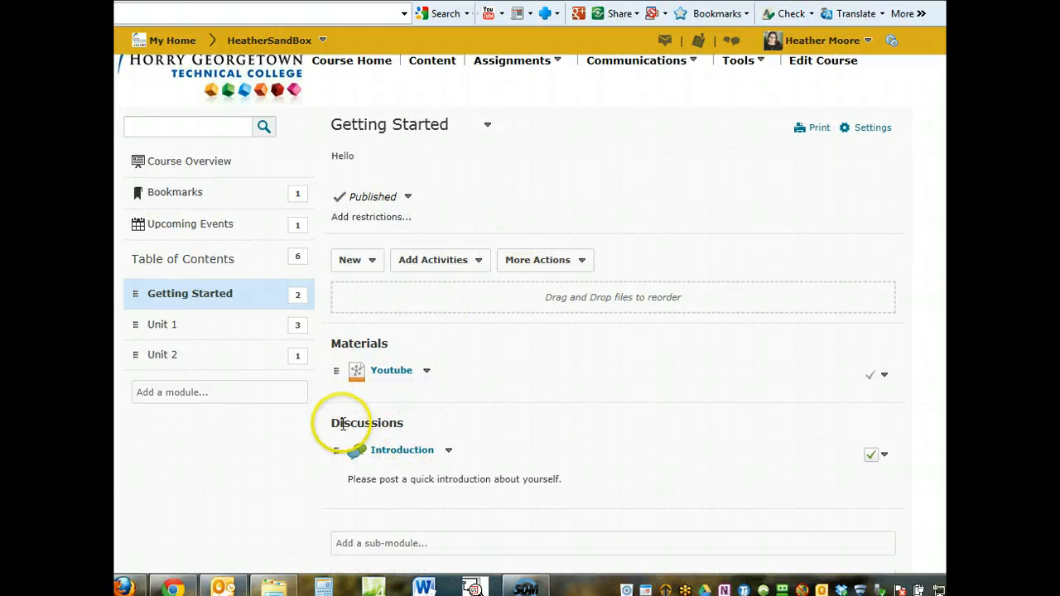
drag(332, 426, 415, 421)
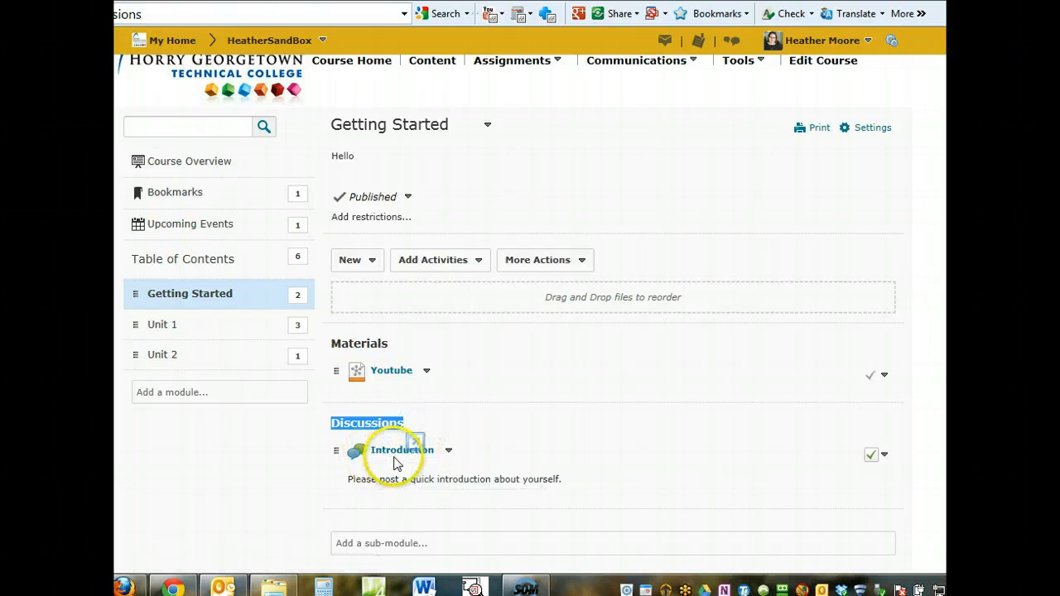
click(194, 268)
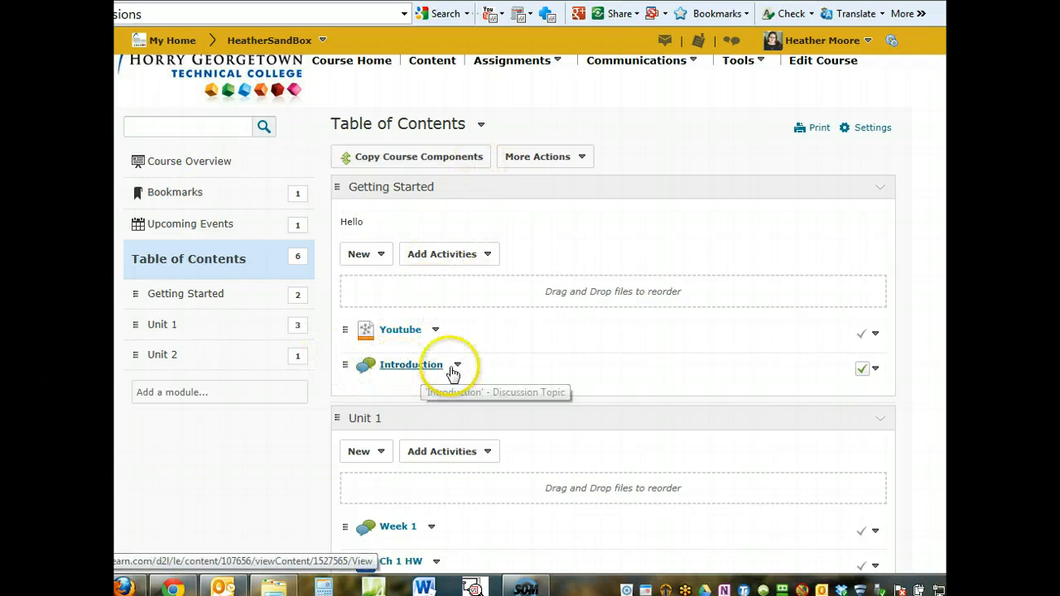
Step: Start adding an existing discussion activity to the Getting Started module as a quicklink
click(382, 259)
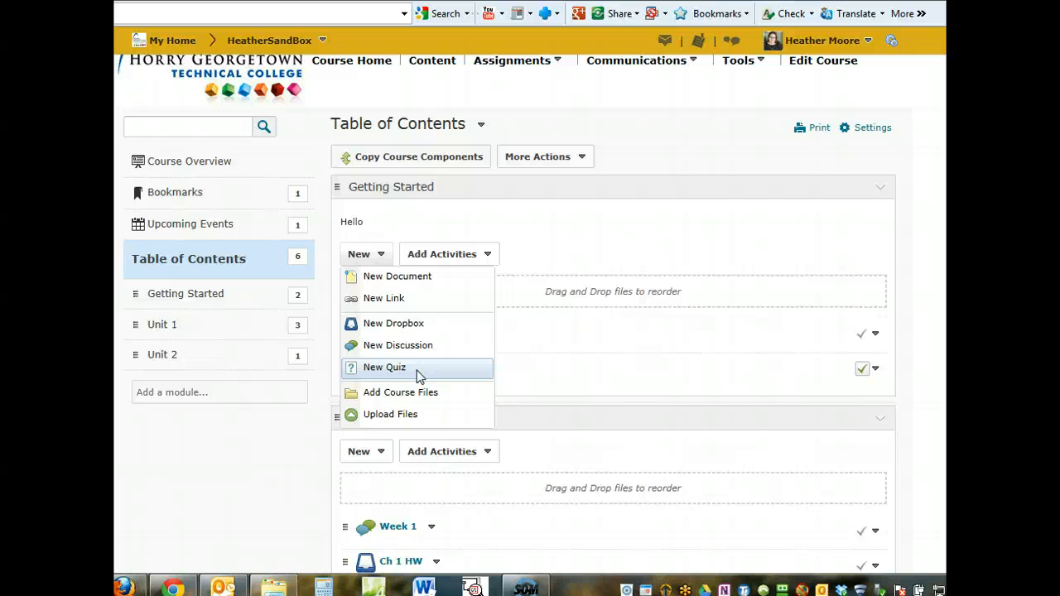
click(573, 251)
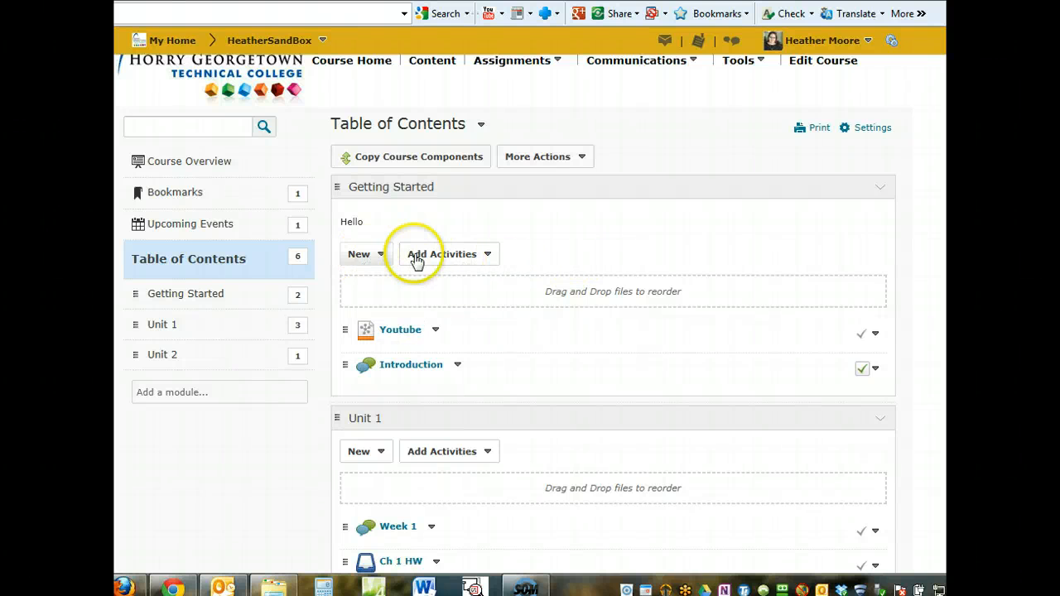
click(448, 254)
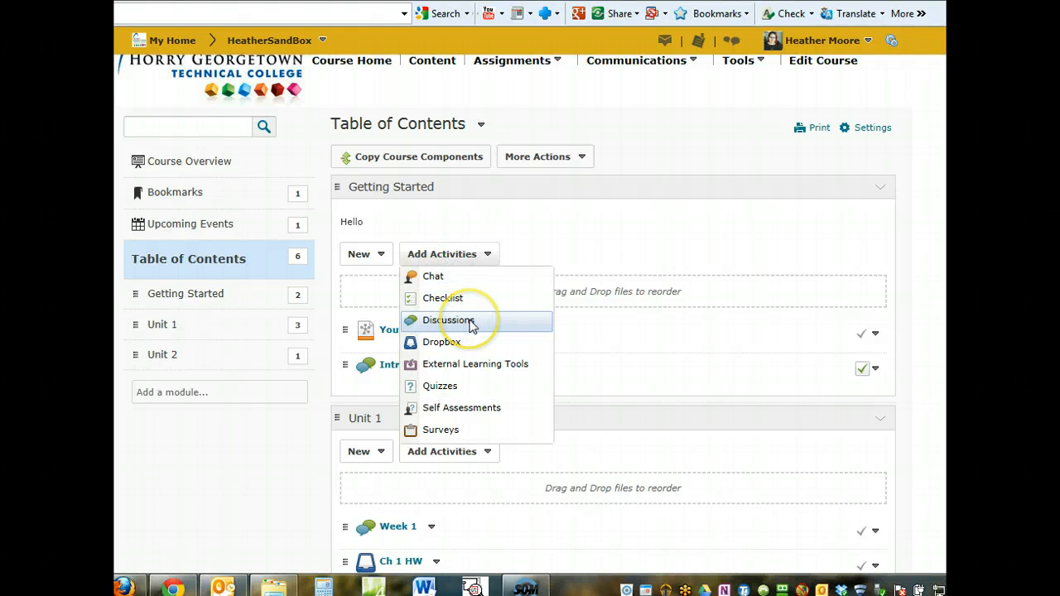
click(439, 328)
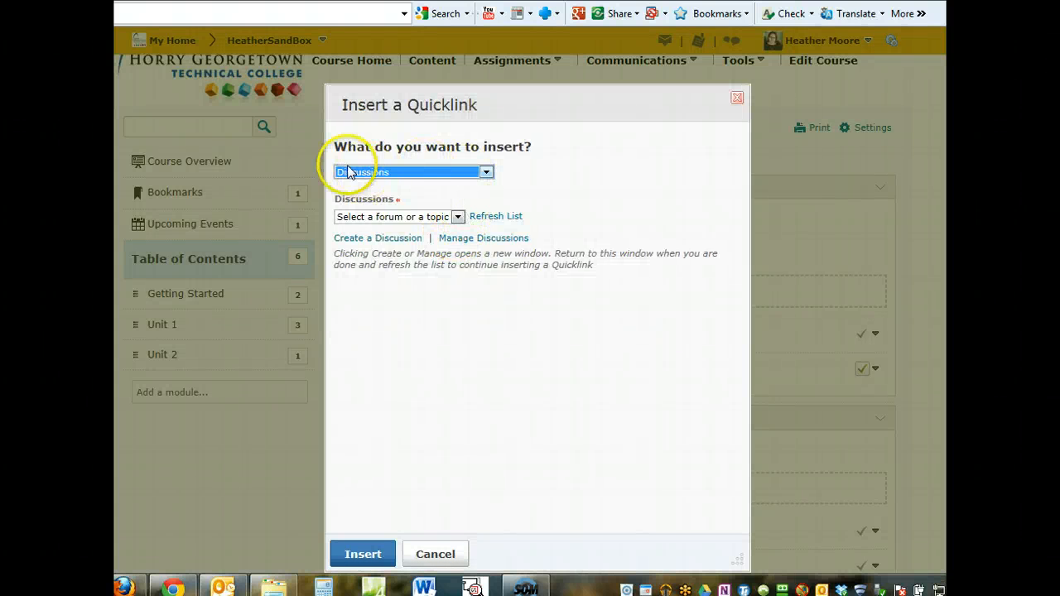
drag(332, 151, 533, 155)
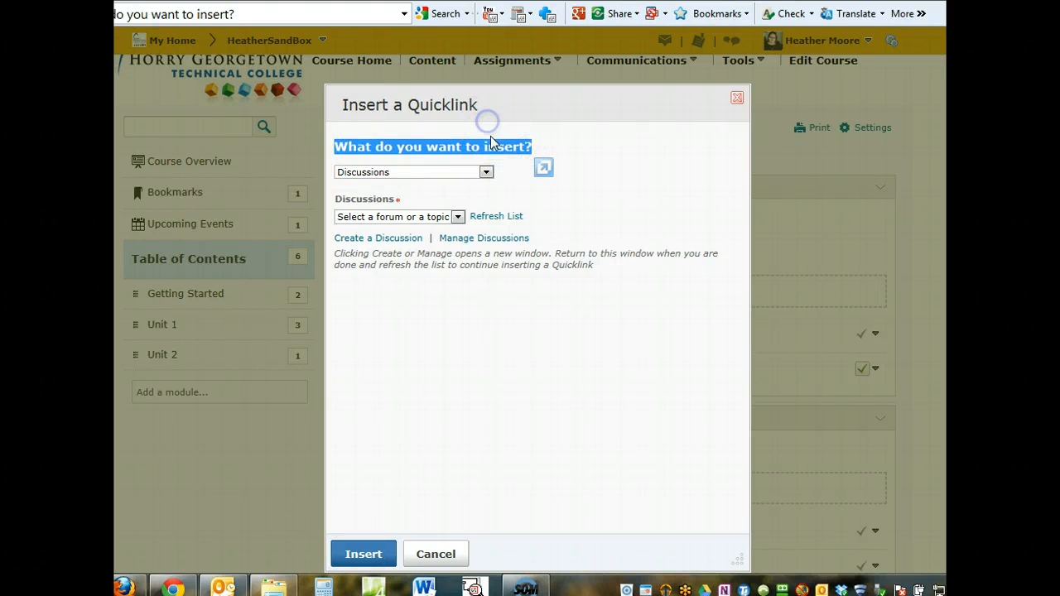
click(416, 304)
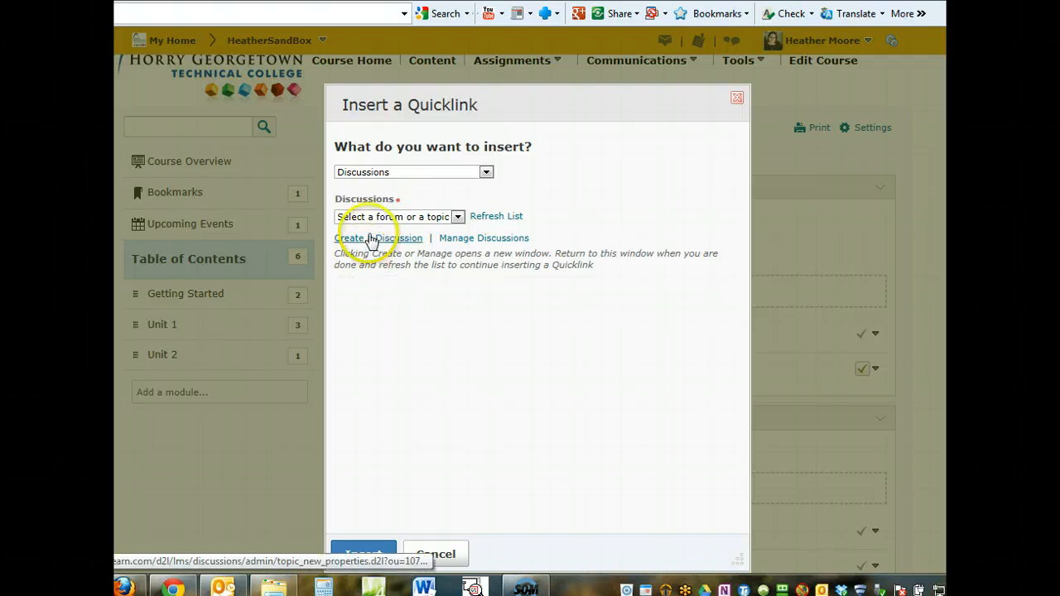
Step: Choose the General Questions topic from the General Forum and insert it into the Getting Started module
click(403, 217)
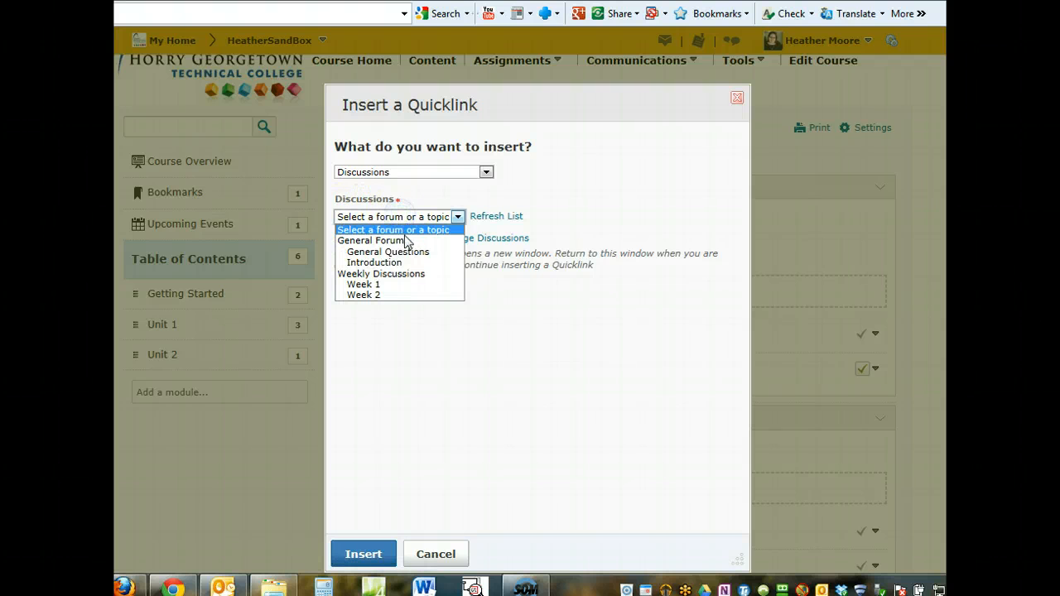
click(399, 251)
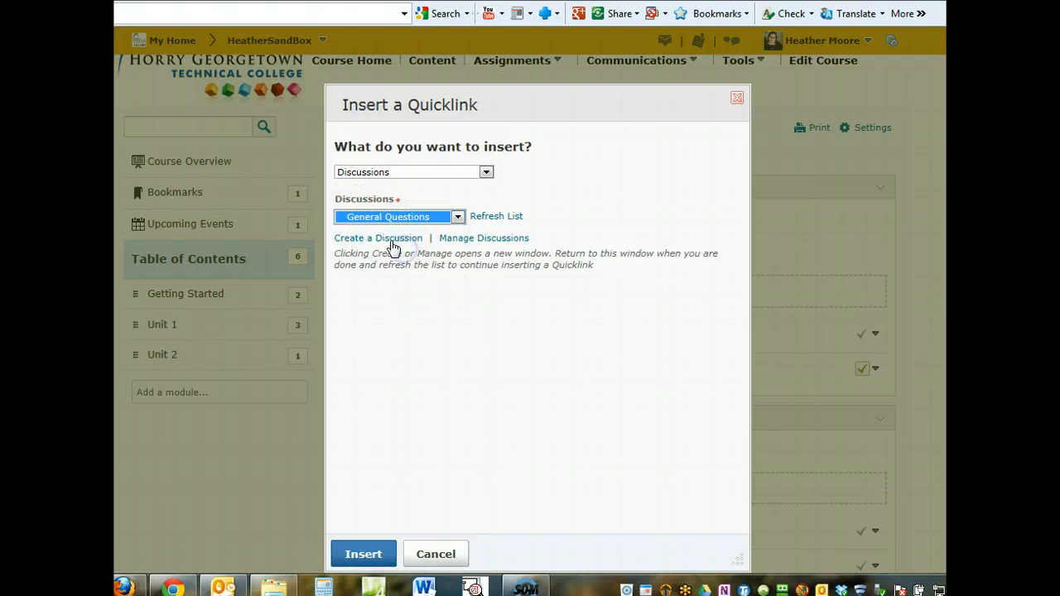
click(440, 217)
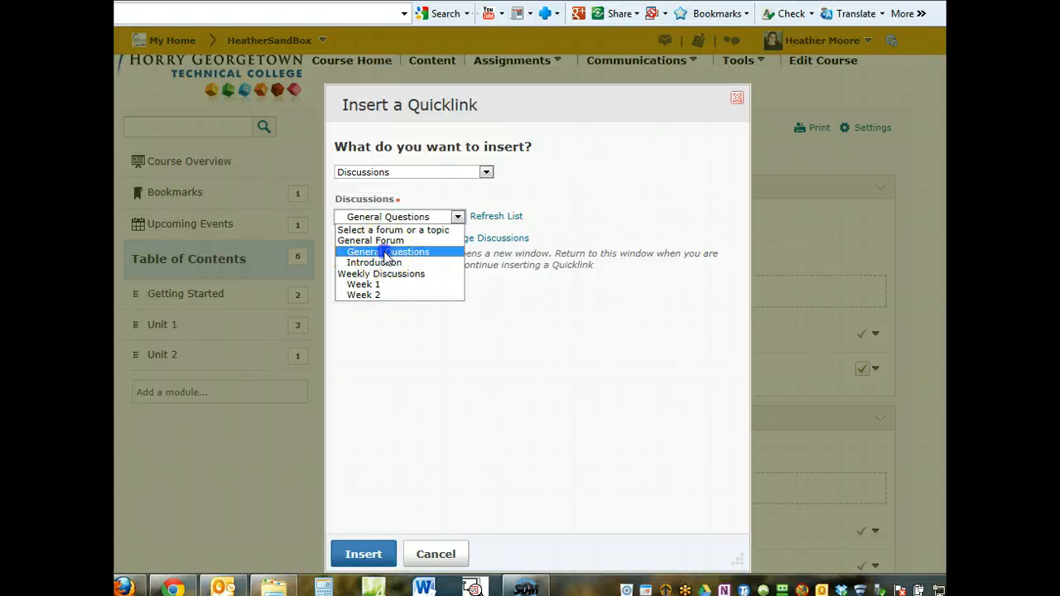
click(386, 252)
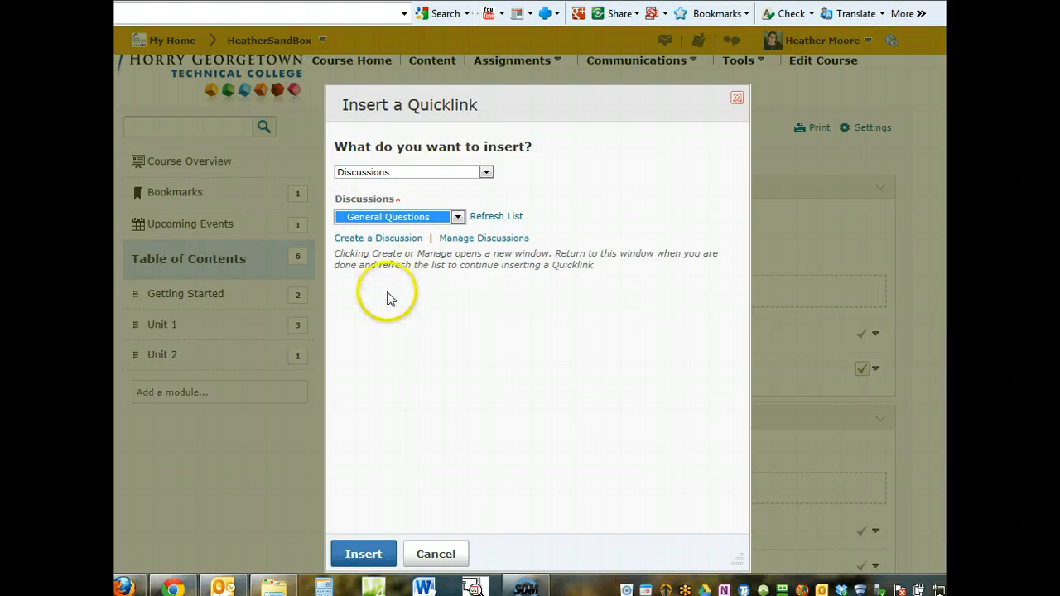
click(405, 286)
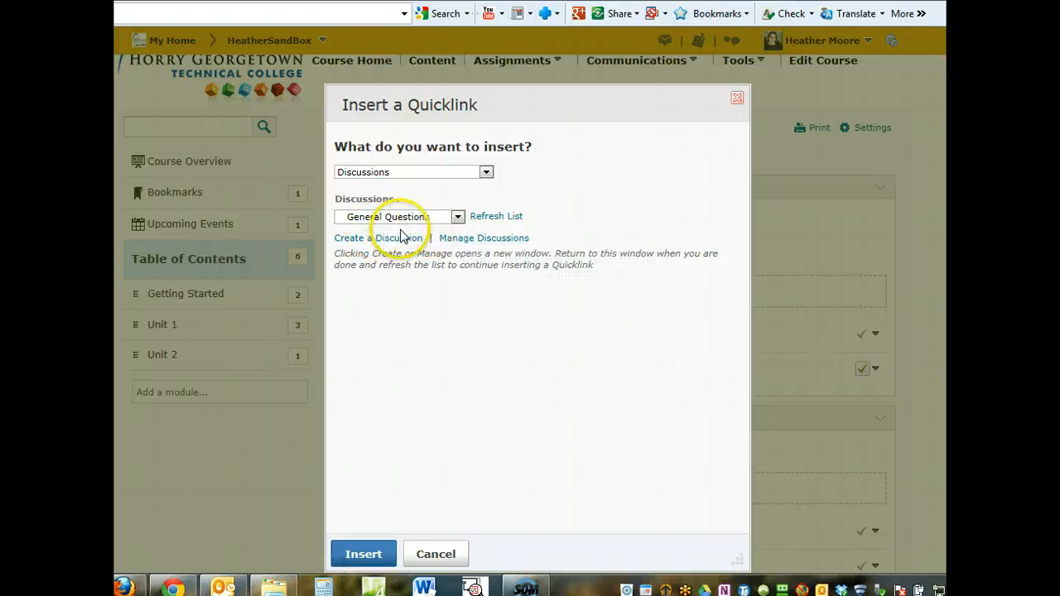
click(380, 287)
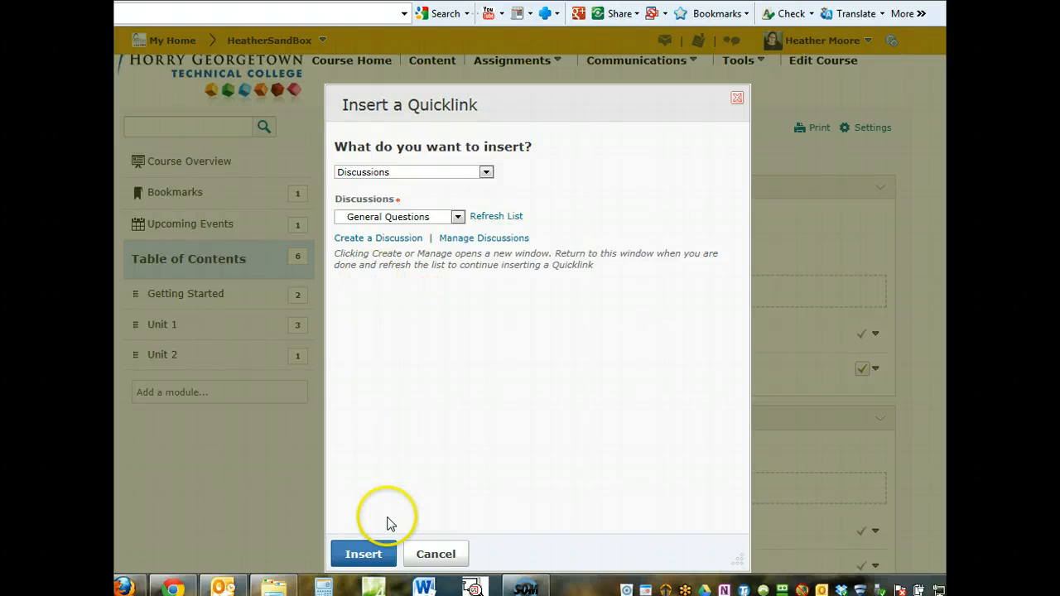
click(363, 553)
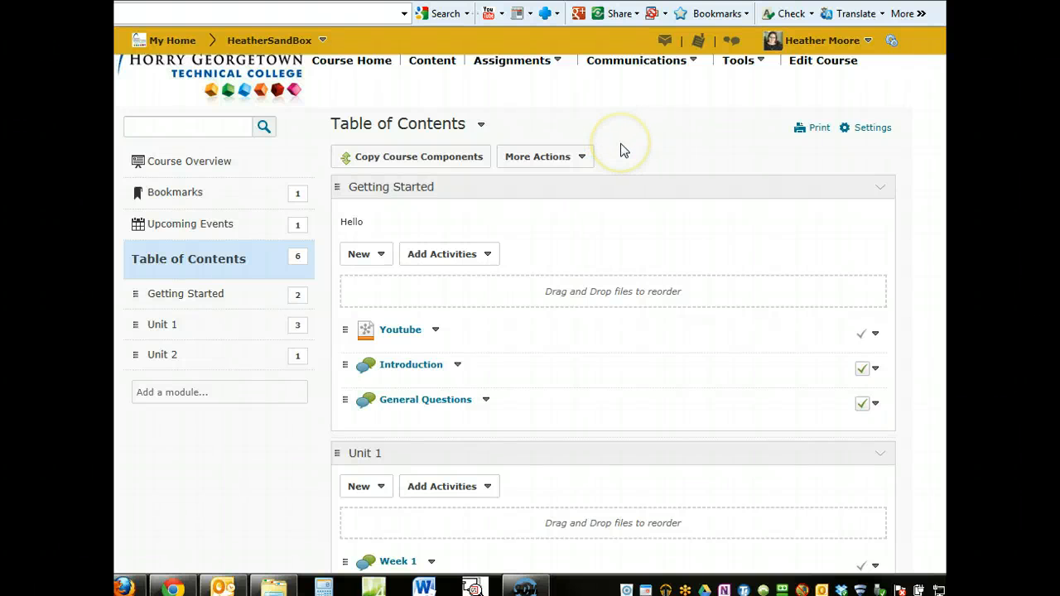
scroll(624, 149, down, 1)
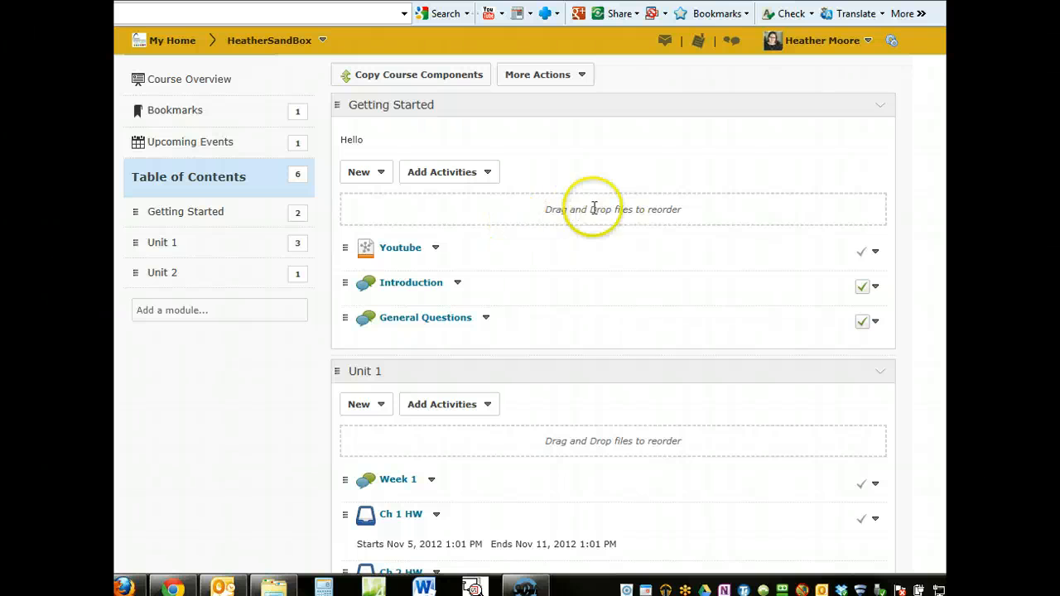
scroll(594, 208, down, 1)
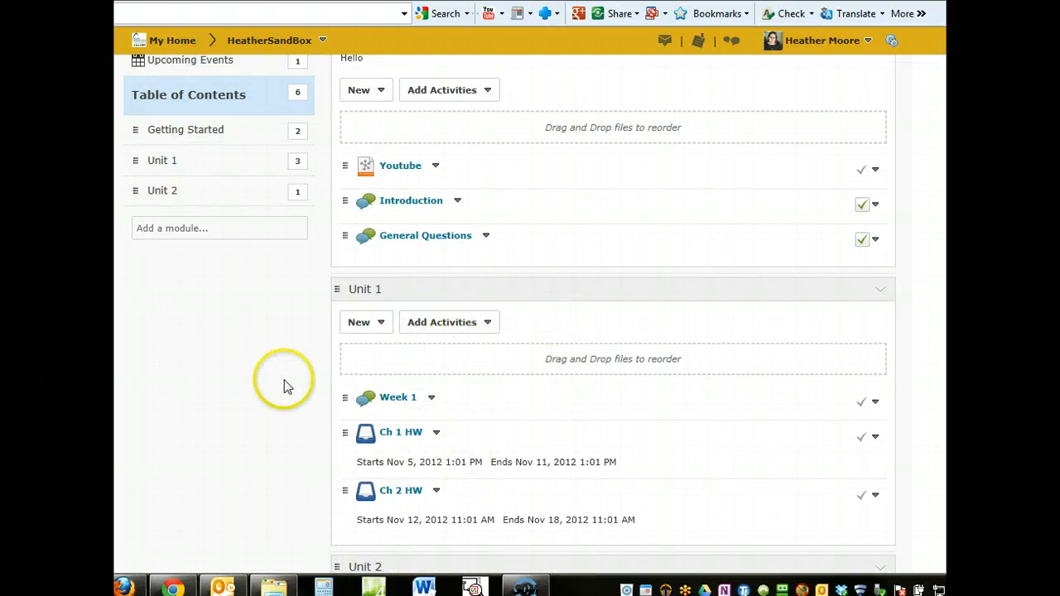
scroll(315, 304, up, 2)
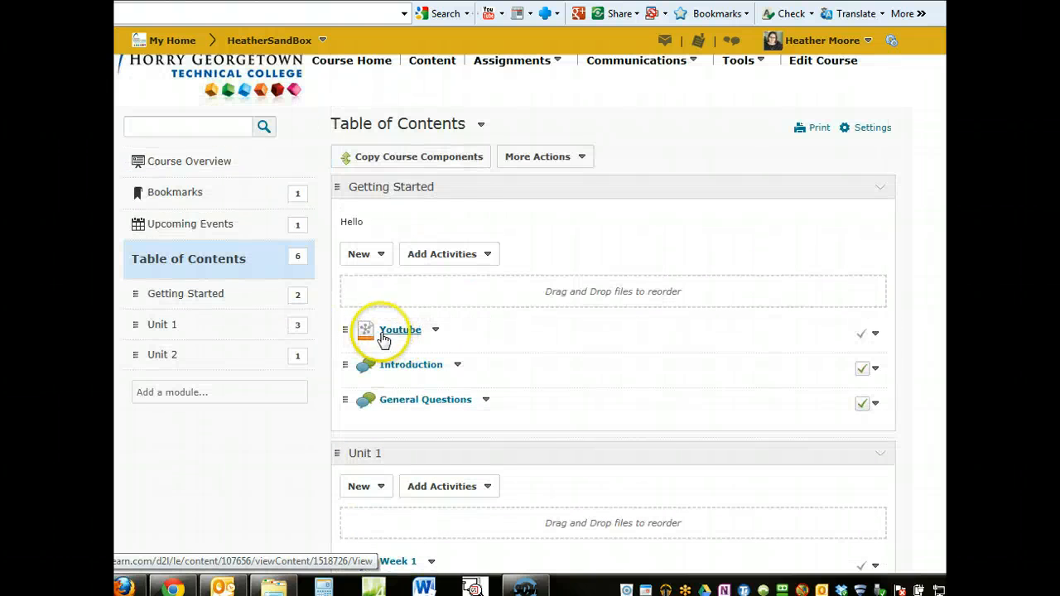